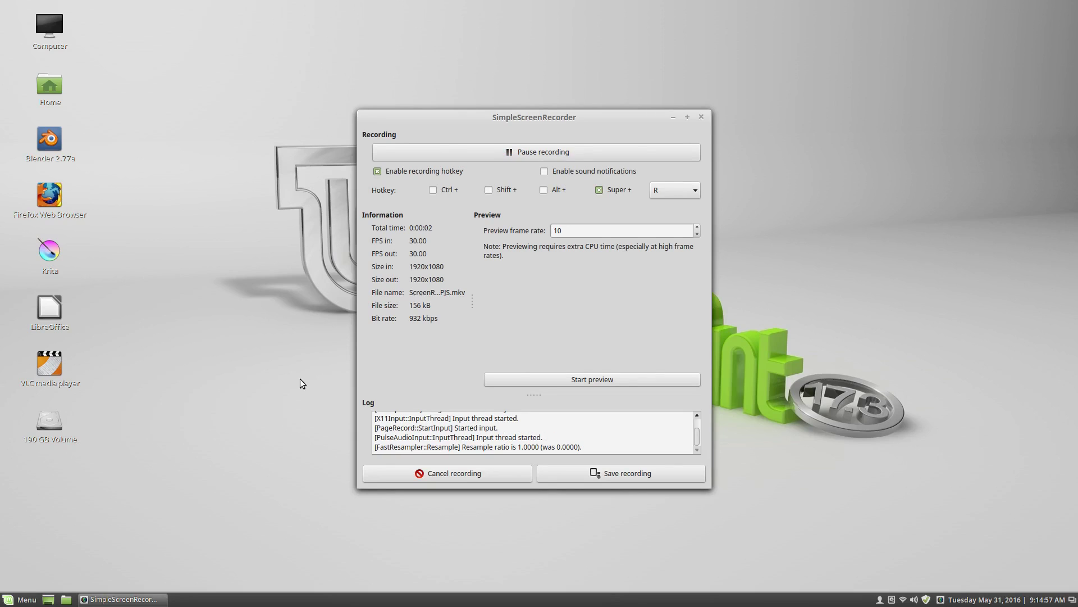
Step: Minimize SimpleScreenRecorder and reposition the font view and O glyph window side by side
left_click(19, 602)
mouse_move(109, 376)
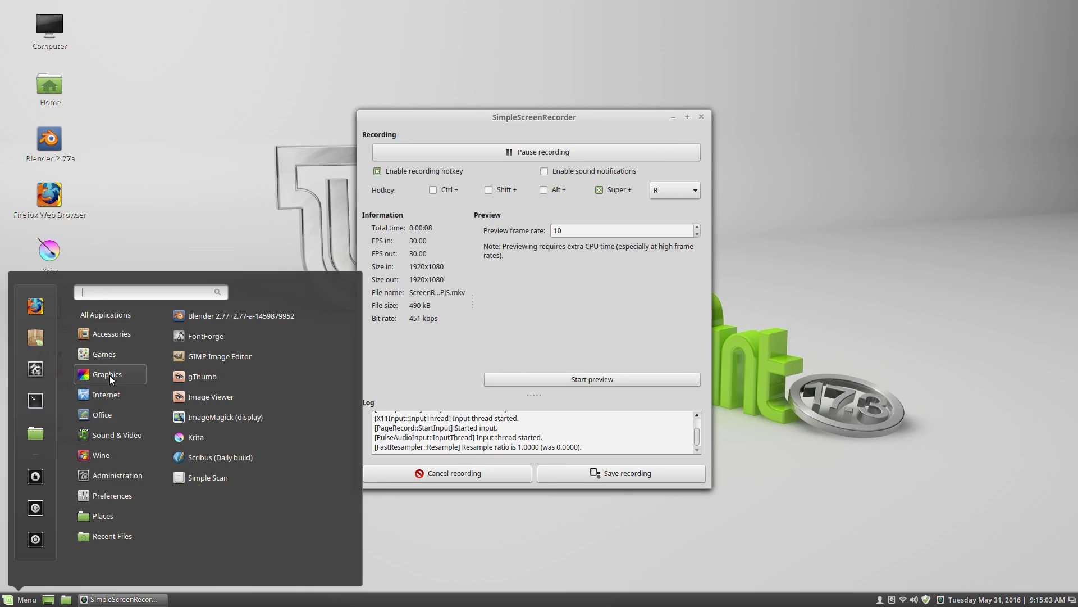
key("Escape")
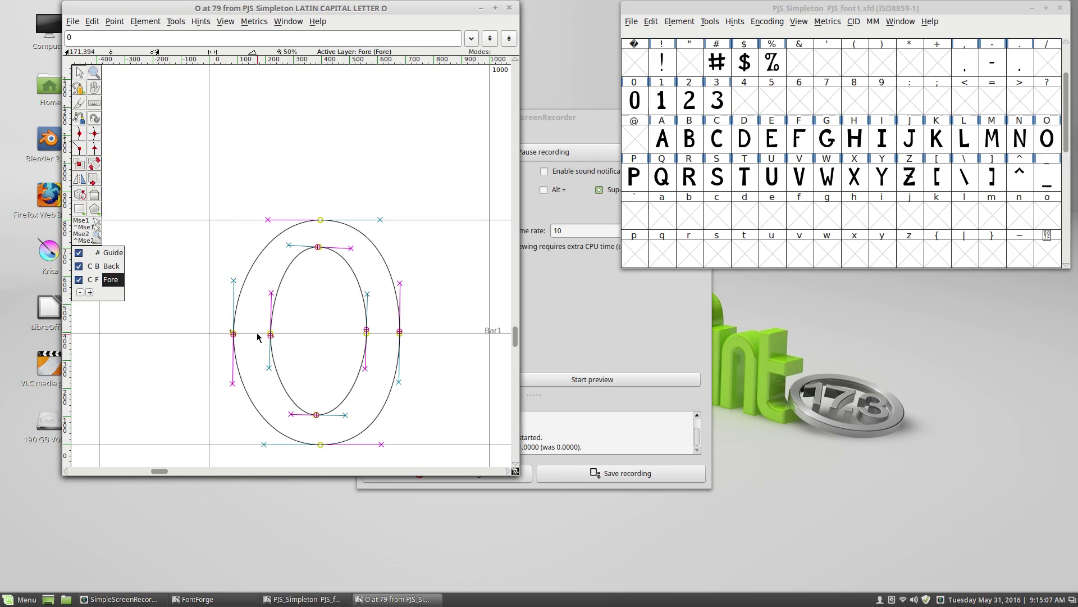
left_click(551, 121)
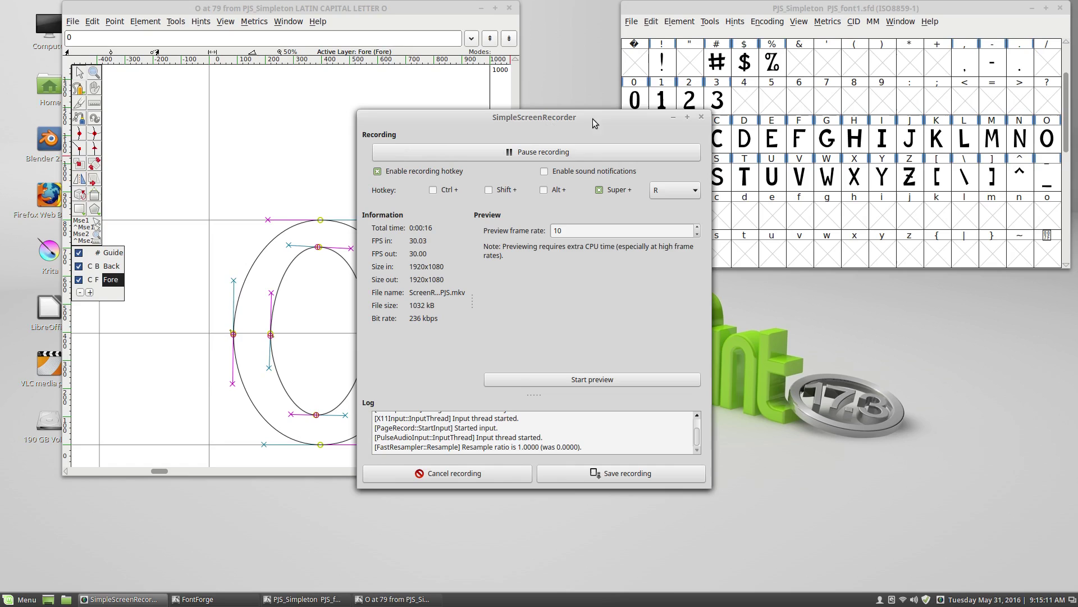
left_click(674, 117)
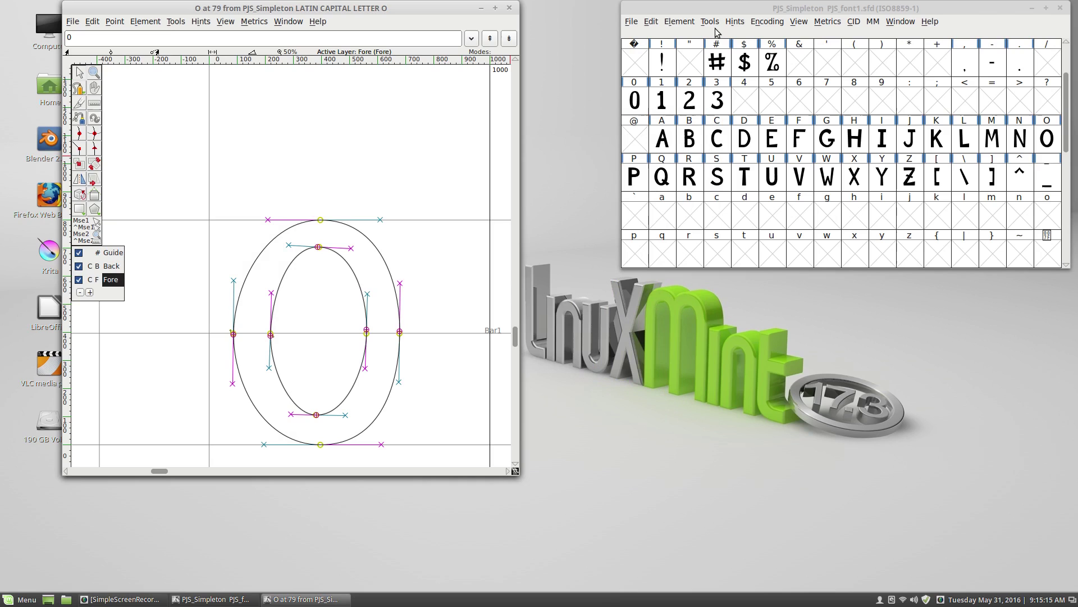
left_click_drag(749, 5, 687, 35)
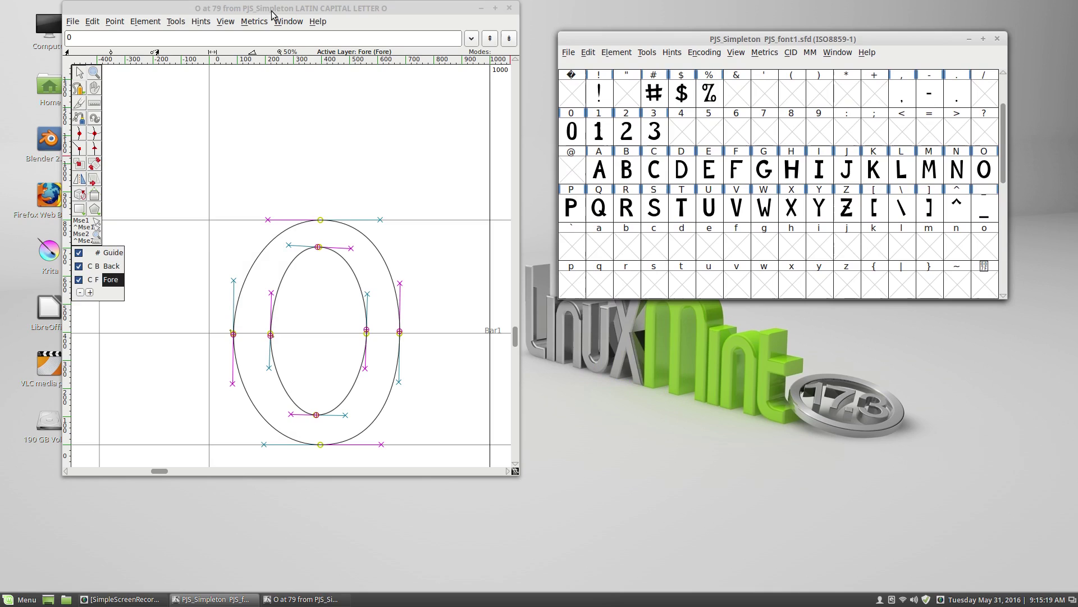
left_click_drag(270, 9, 266, 31)
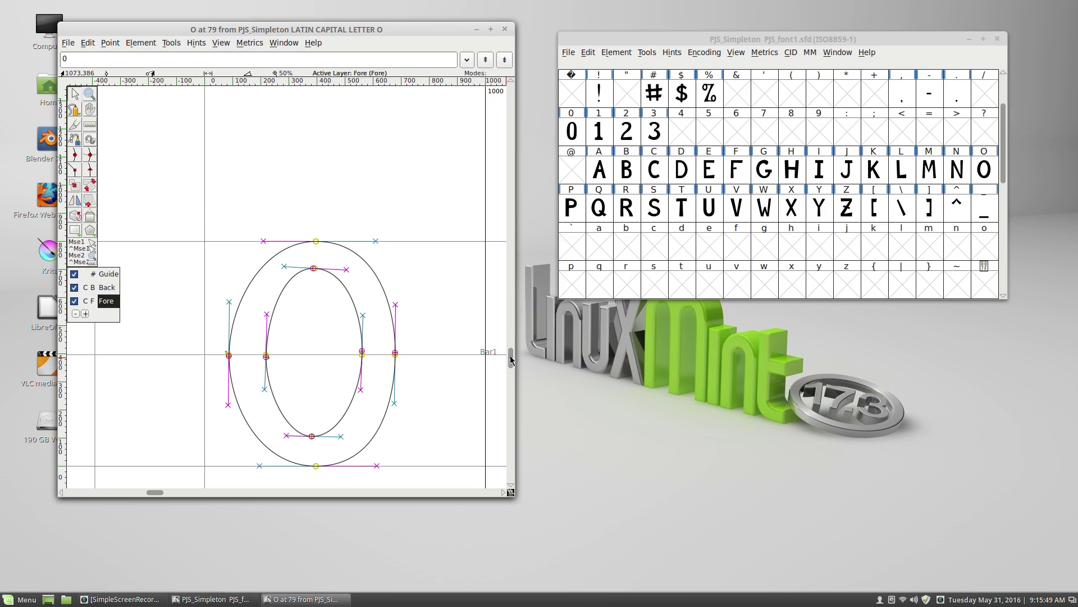
Step: Scroll the O glyph canvas up and down and locate the empty 4 cell in the font view
left_click_drag(511, 360, 511, 365)
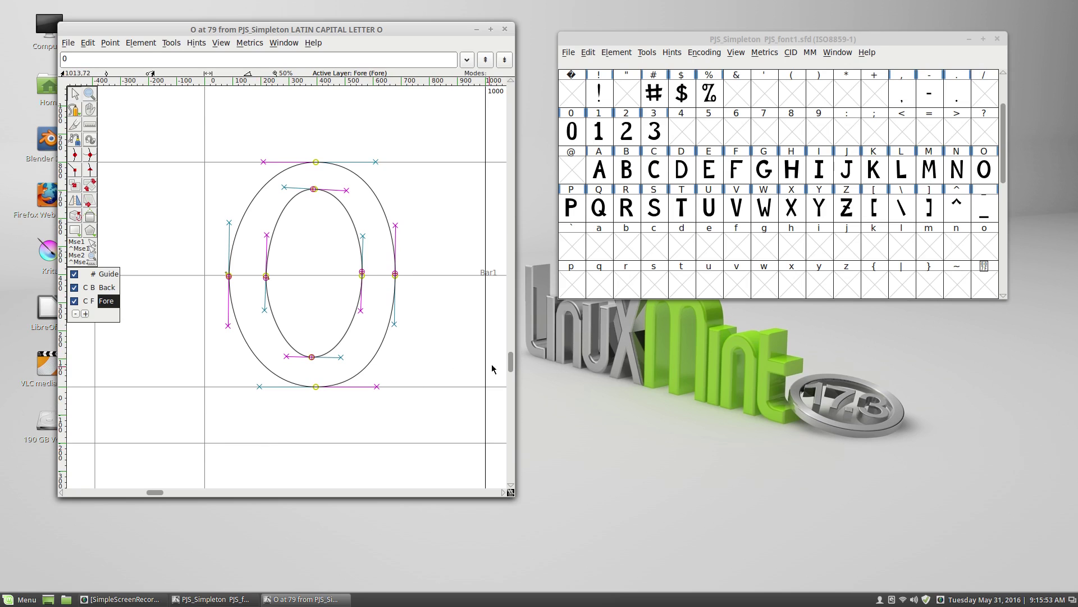
scroll(512, 370, "up", 2)
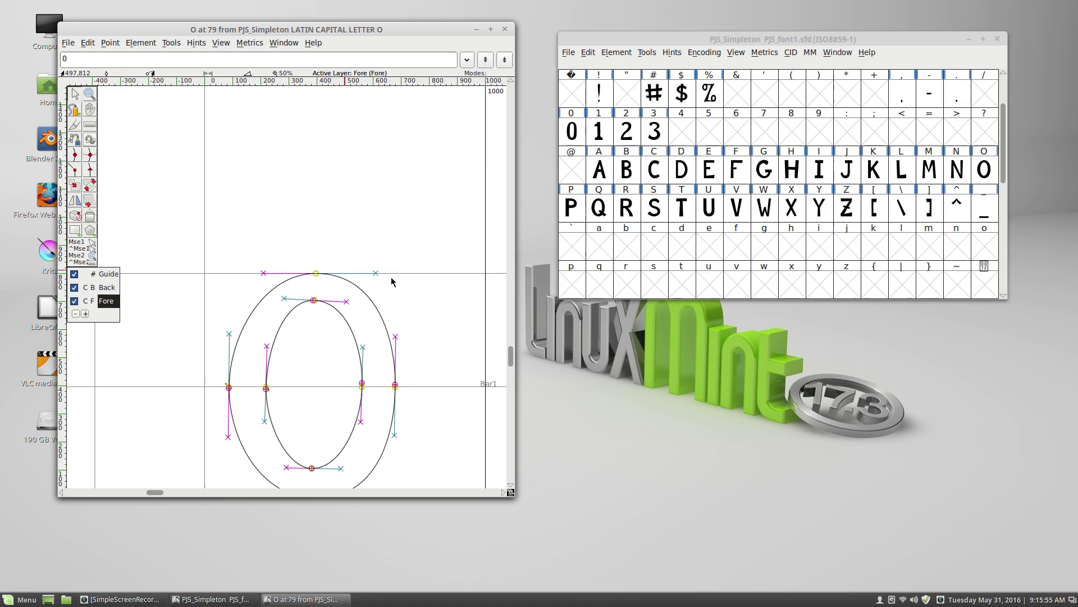
scroll(512, 362, "down", 3)
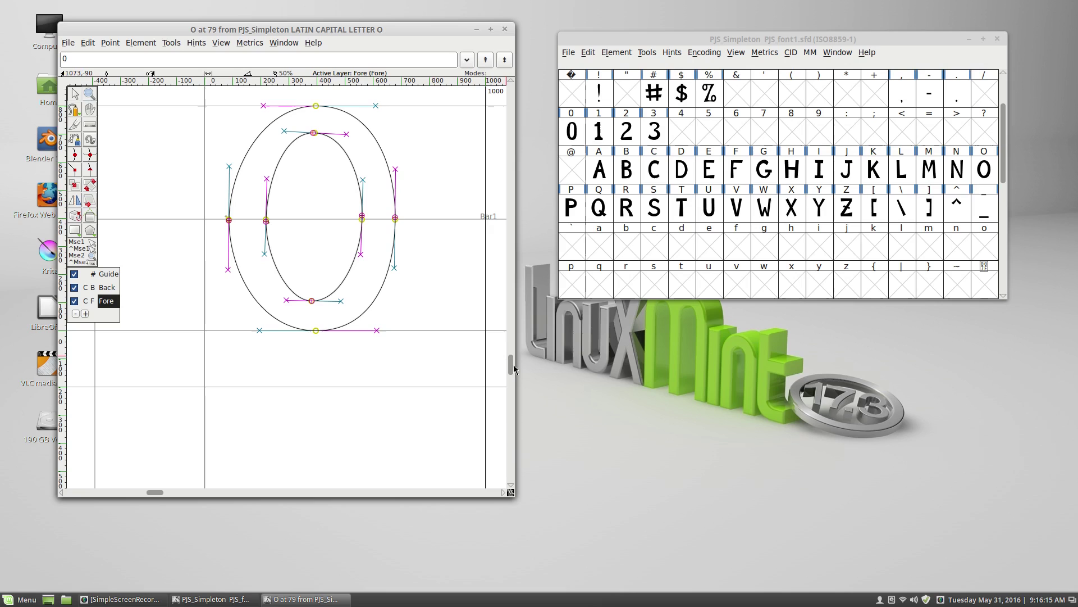
scroll(513, 367, "up", 1)
scroll(513, 368, "up", 1)
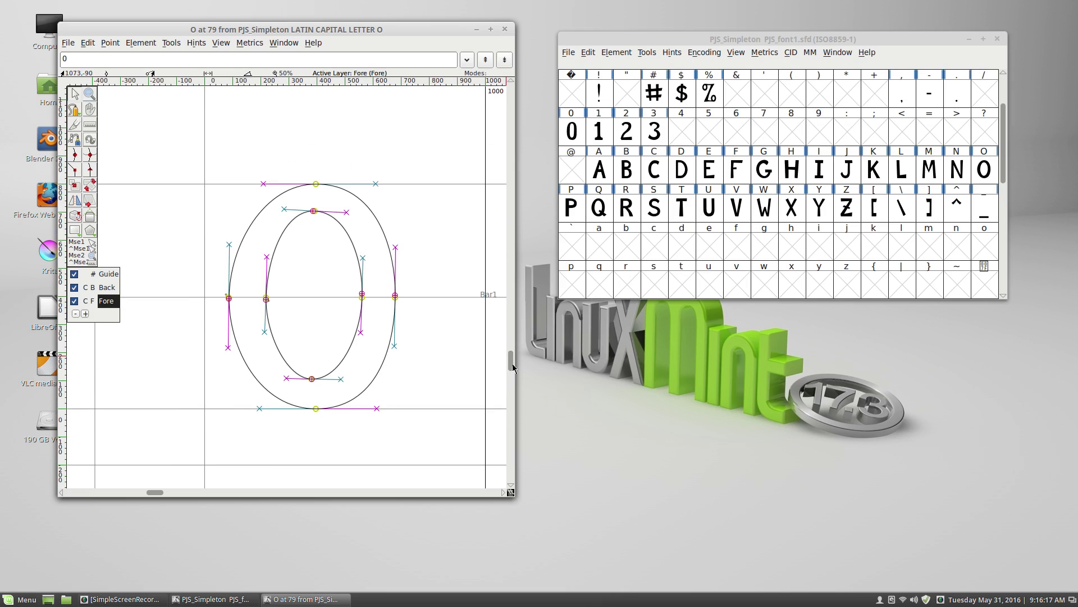
scroll(513, 368, "down", 1)
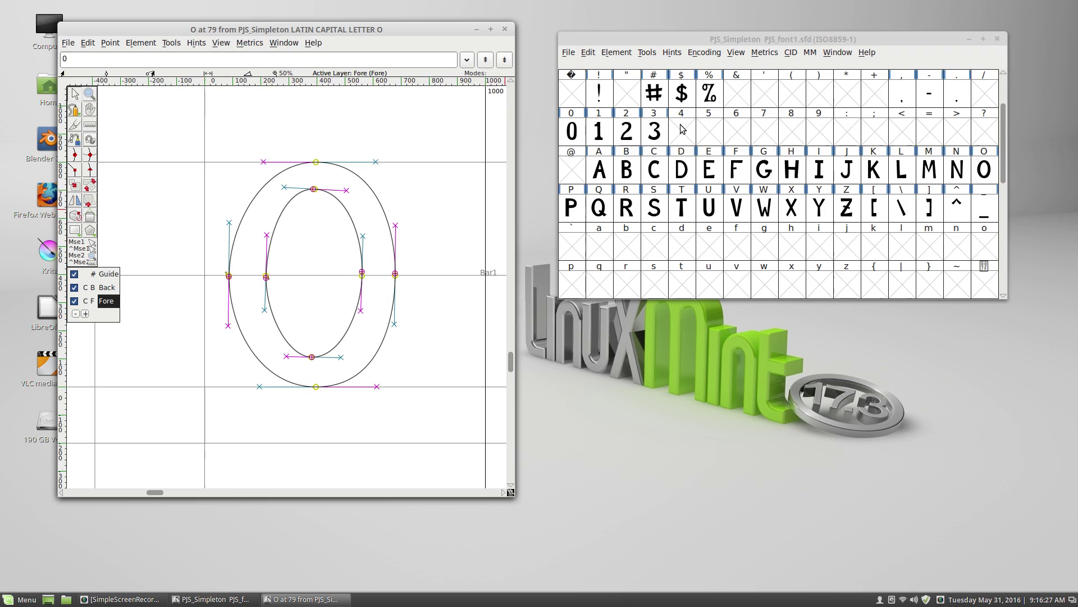
mouse_move(682, 128)
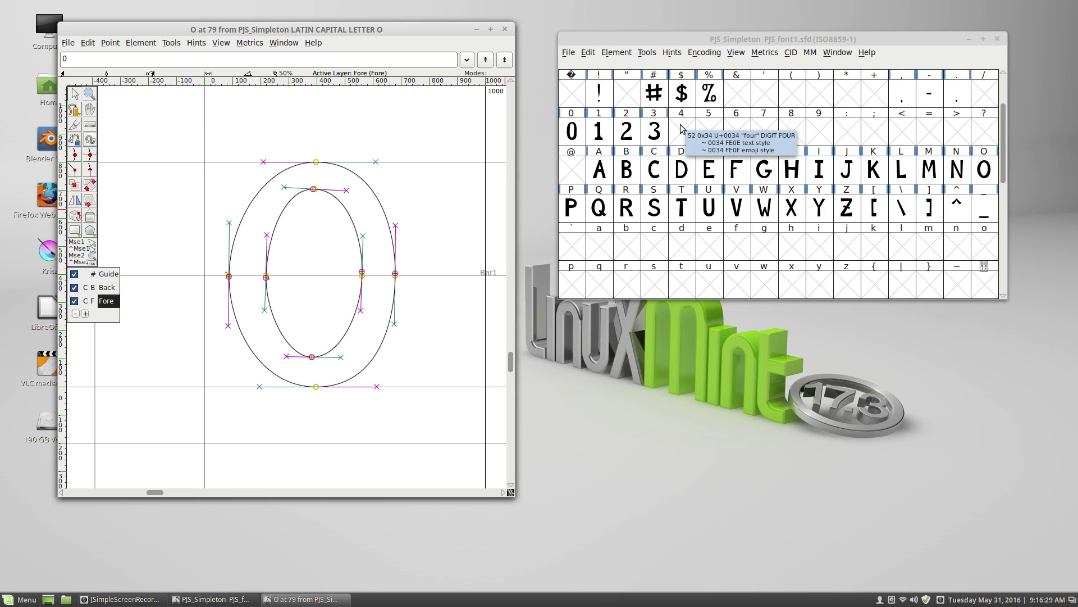
Step: Open the empty DIGIT FOUR glyph in the glyph editor, briefly checking the application menu
double_click(682, 128)
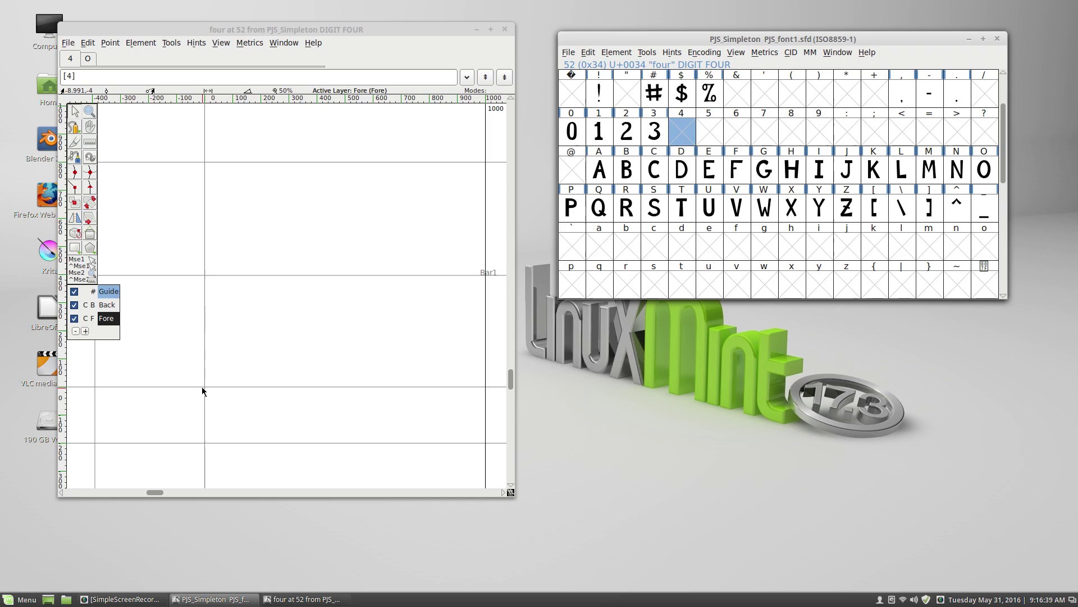
left_click(22, 600)
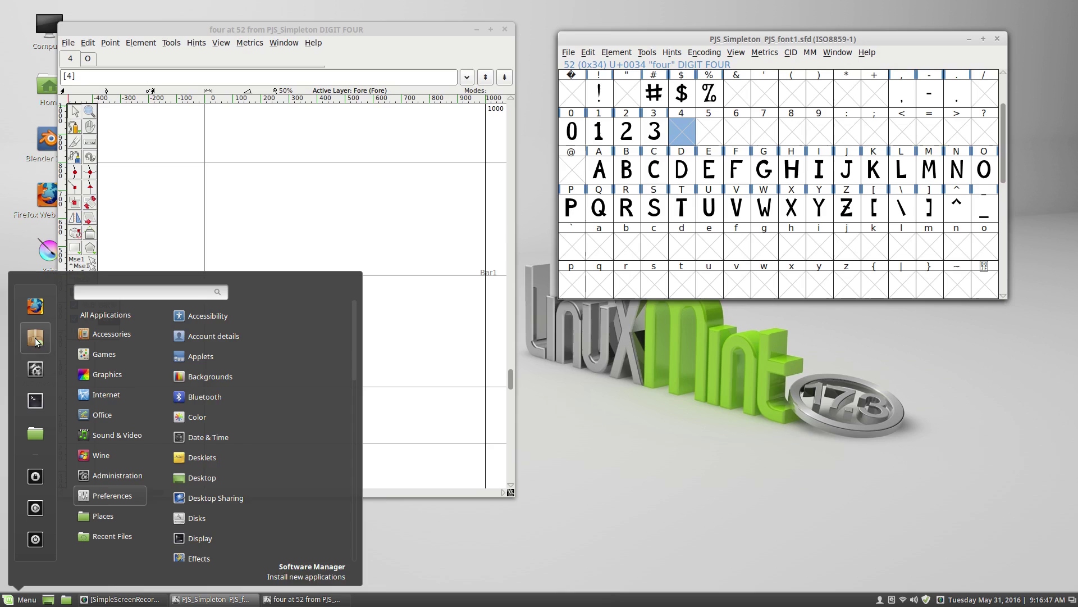
mouse_move(109, 333)
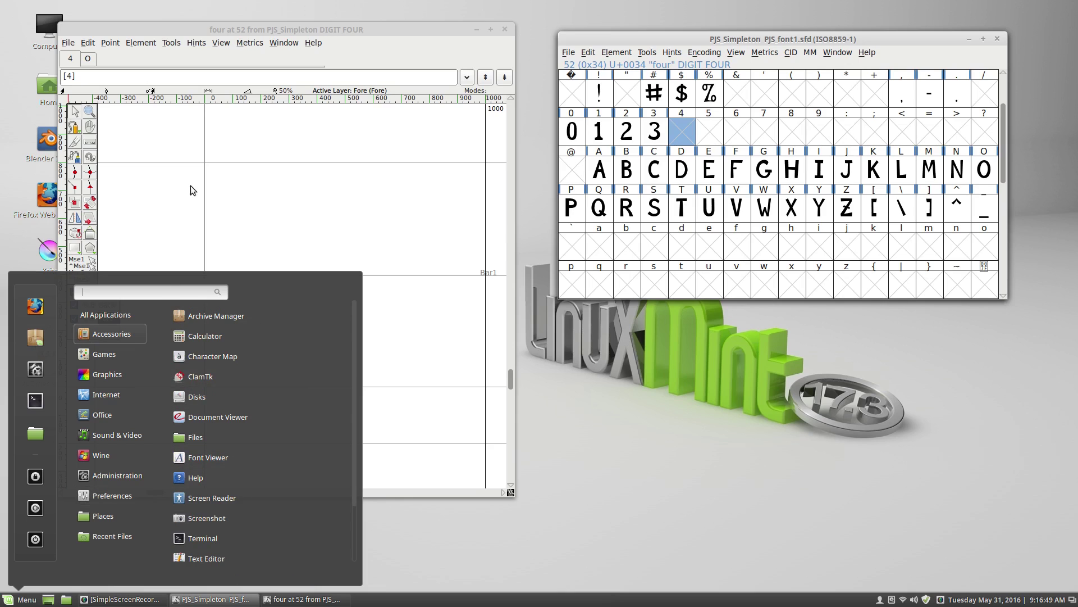
left_click(568, 384)
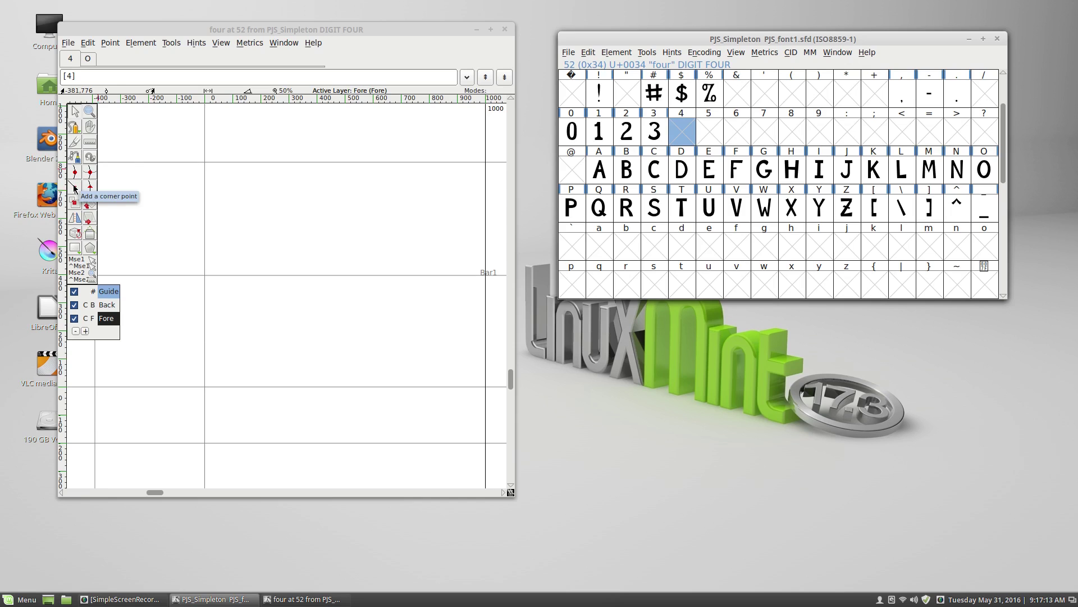
Step: Place corner points tracing the 4's top, diagonal, crossbar, stem and baseline
left_click(73, 191)
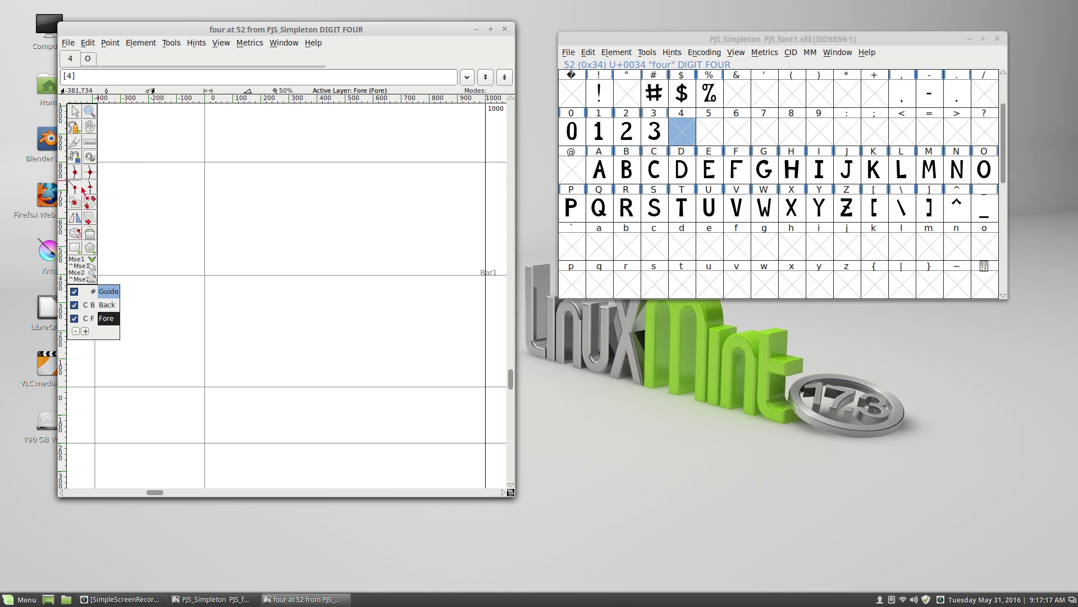
left_click(277, 198)
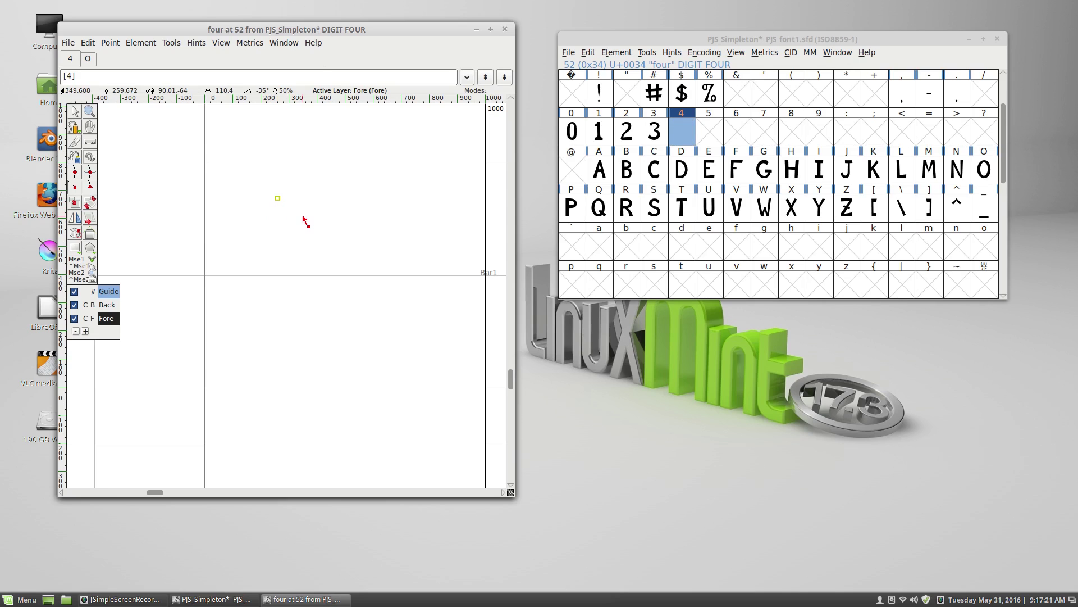
left_click(303, 216)
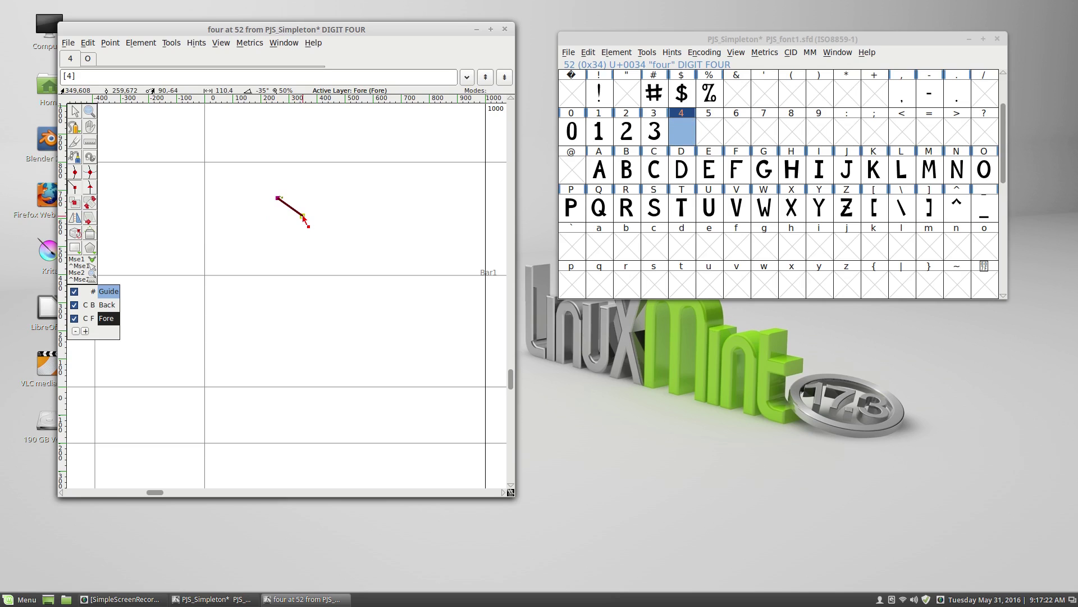
left_click(273, 287)
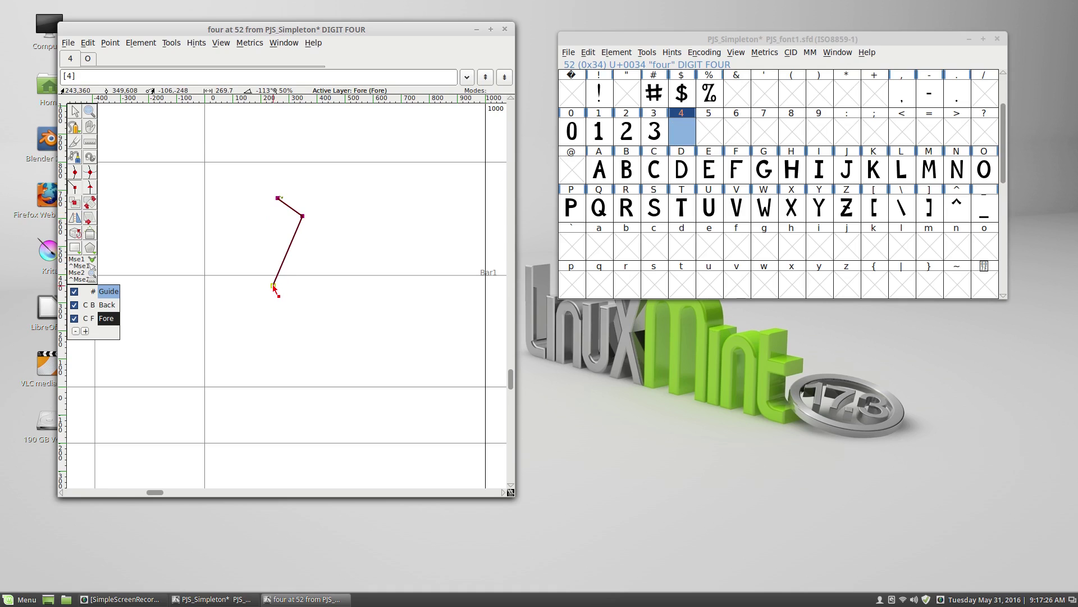
left_click(319, 287)
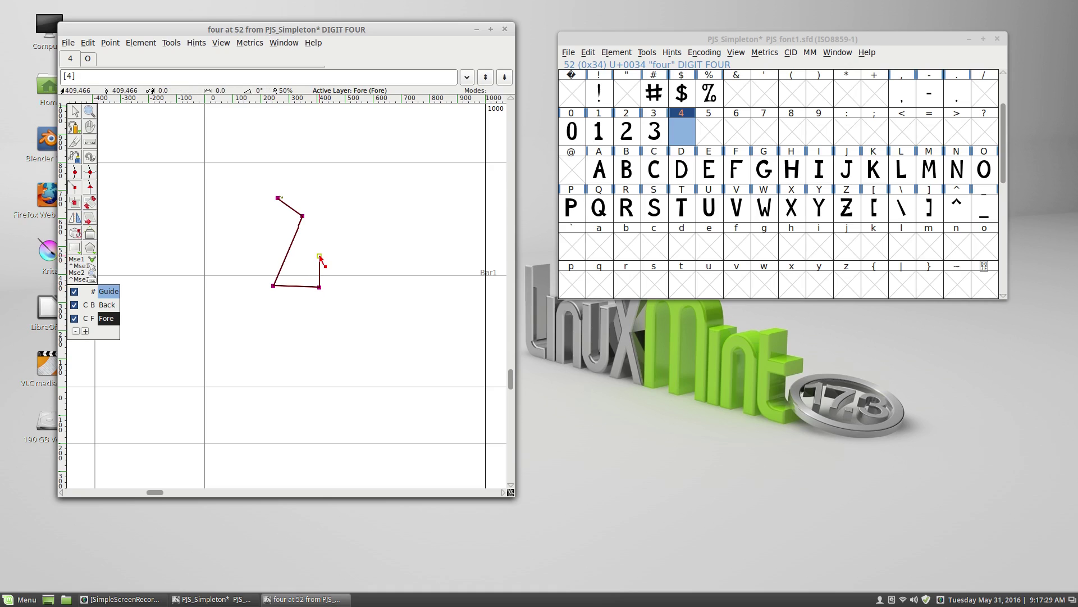
left_click(342, 290)
left_click(366, 289)
left_click(366, 312)
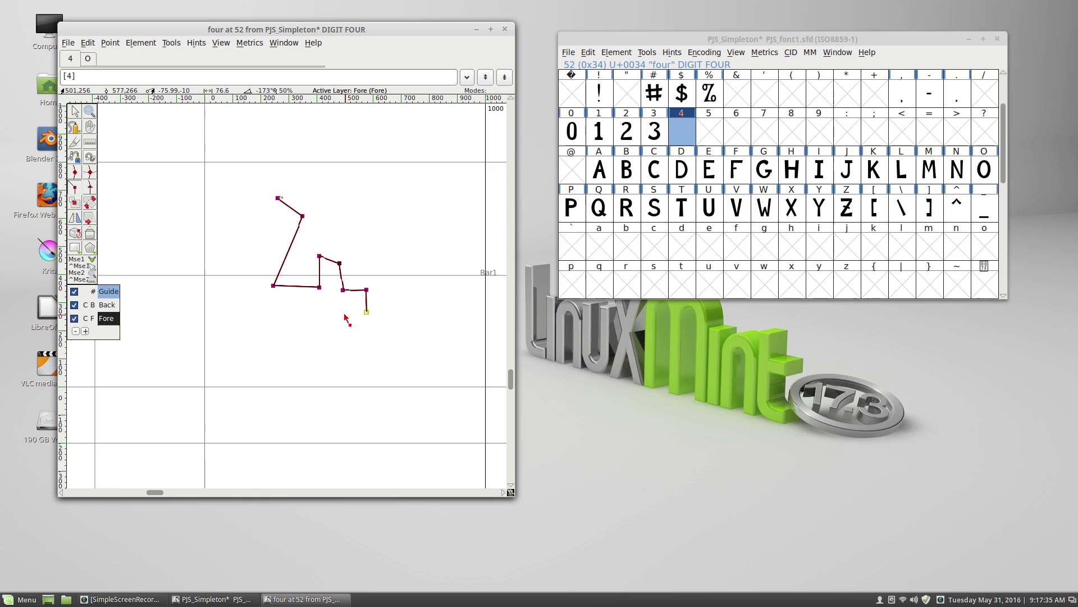
left_click(342, 312)
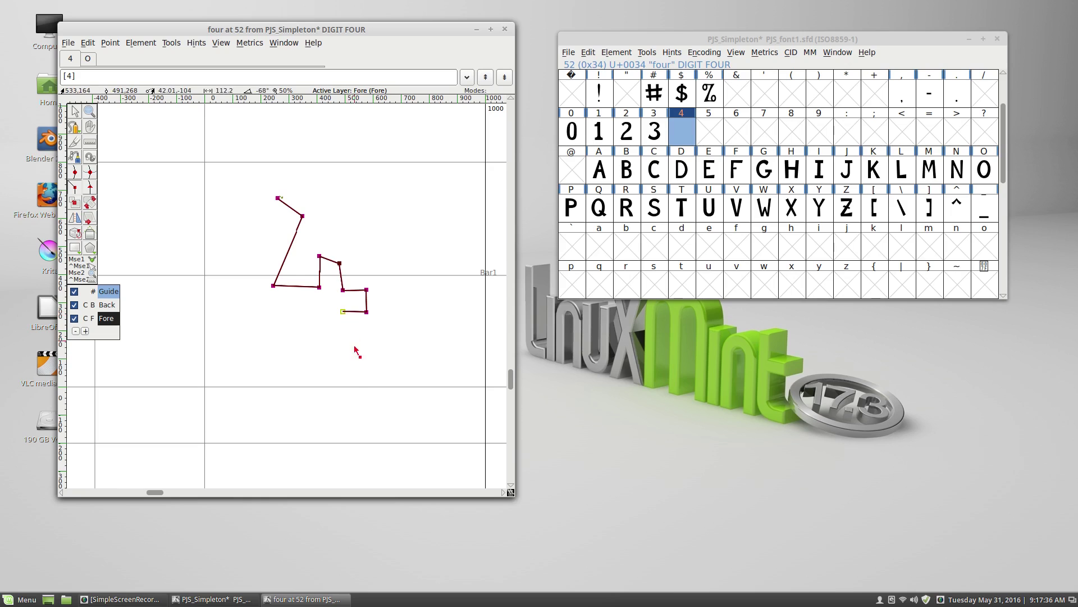
left_click(345, 386)
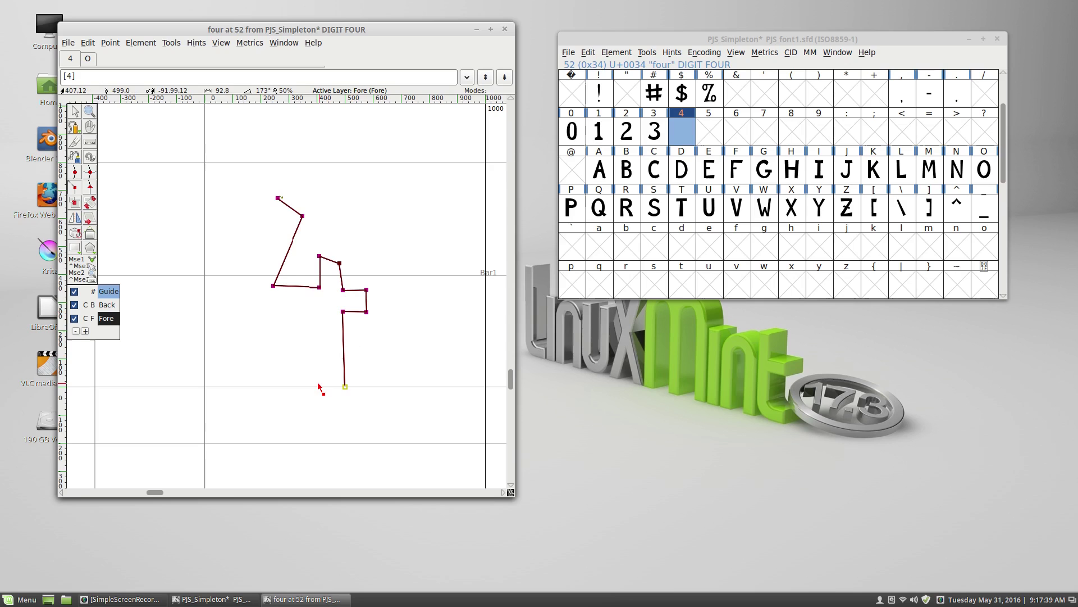
left_click(316, 383)
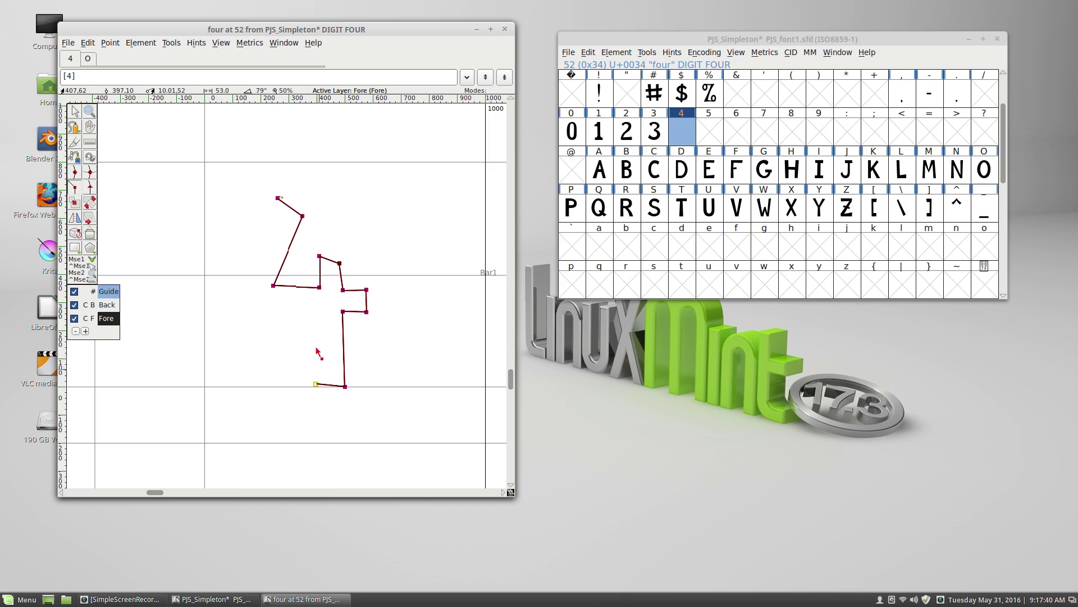
left_click(318, 312)
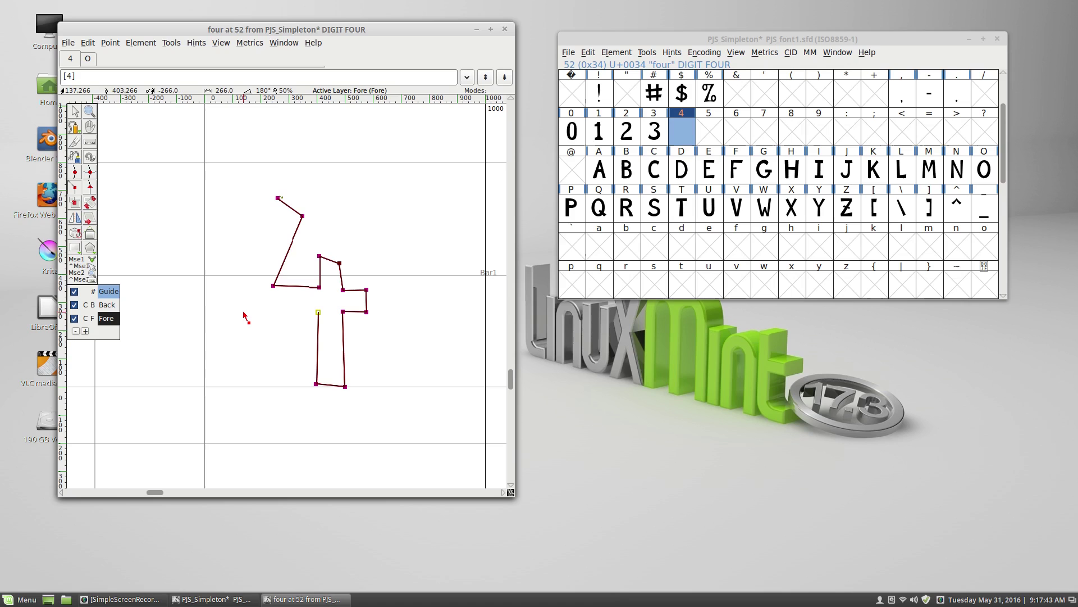
left_click(243, 312)
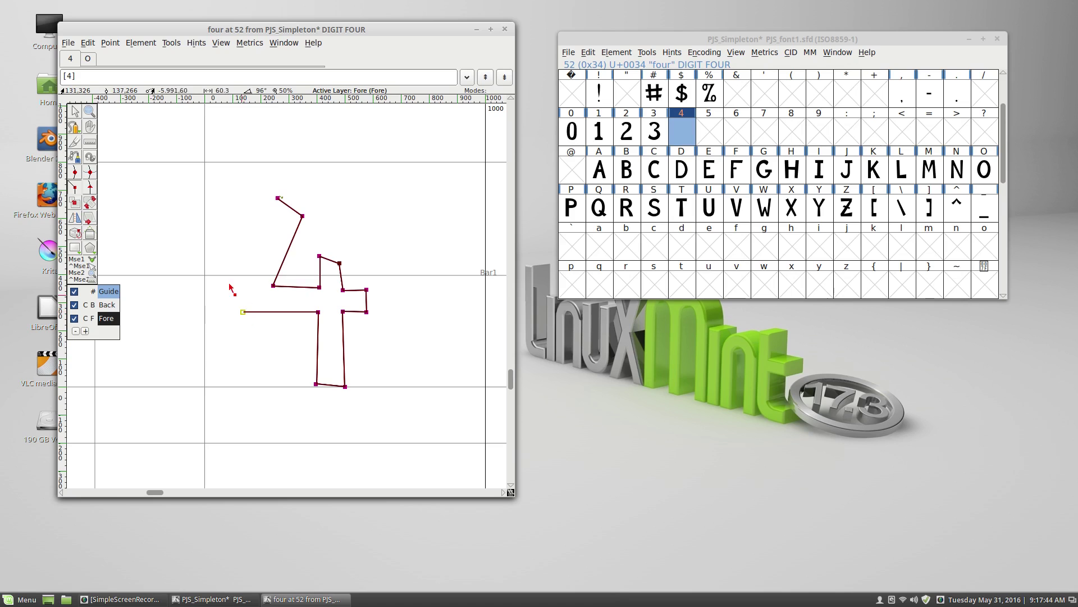
Step: Add a curve point on the 4's left stroke and close the contour at the top point
left_click(78, 176)
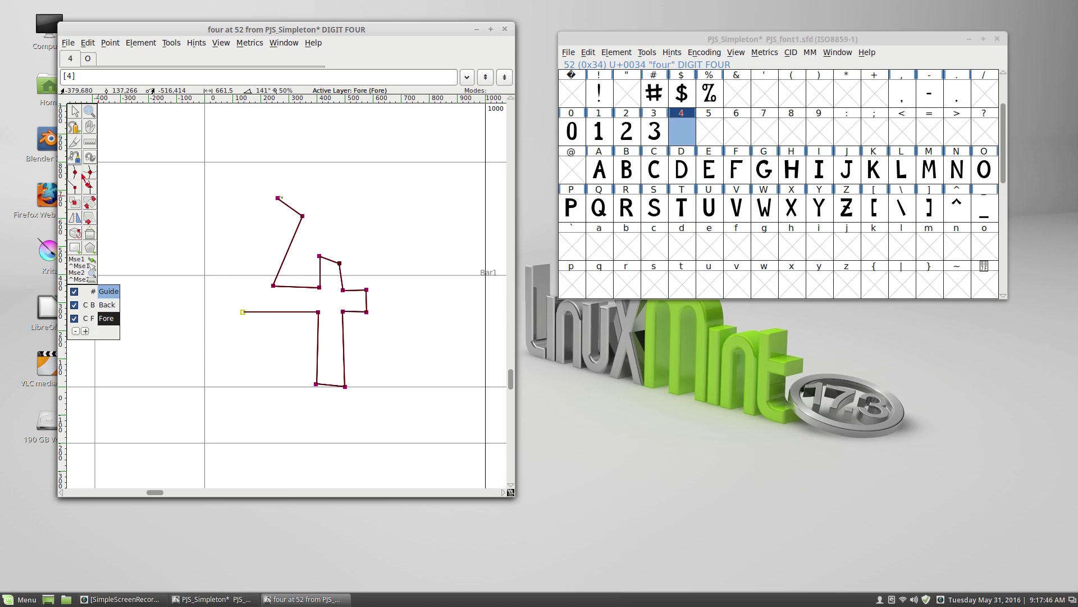
left_click(263, 254)
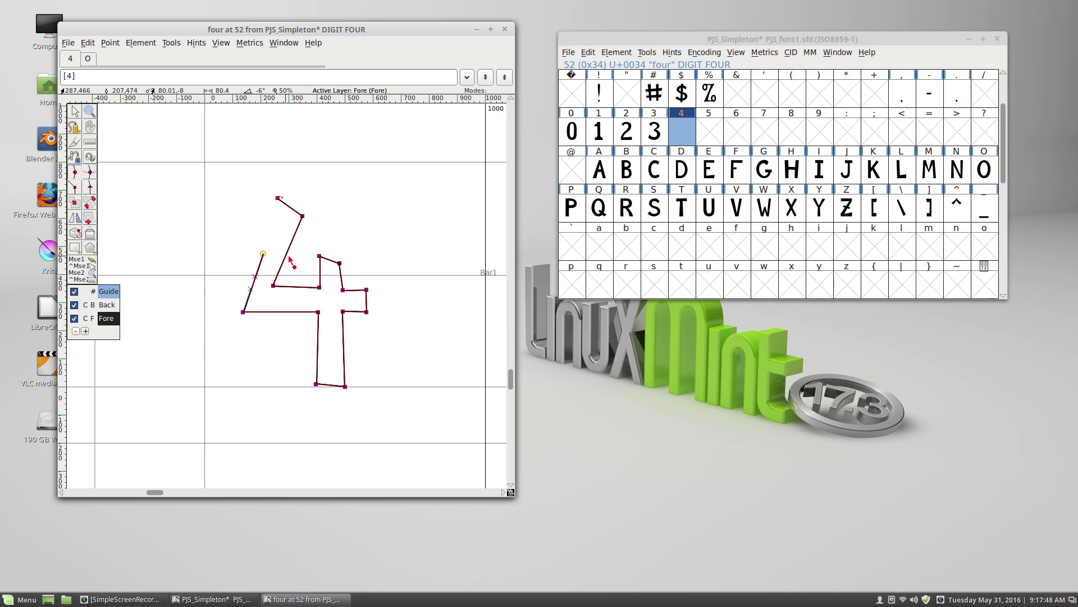
left_click(90, 188)
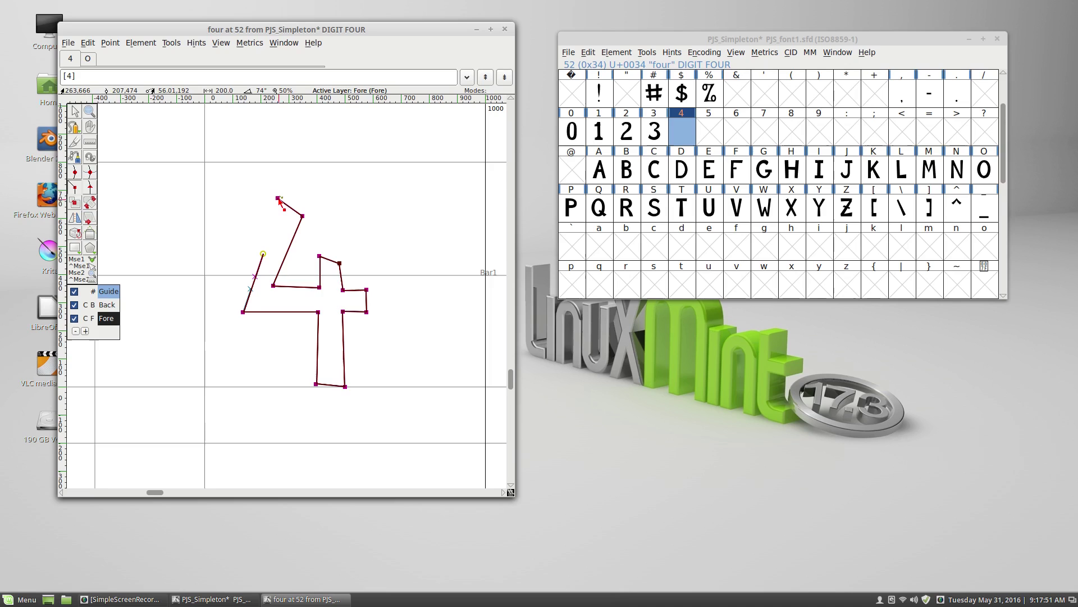
left_click(278, 198)
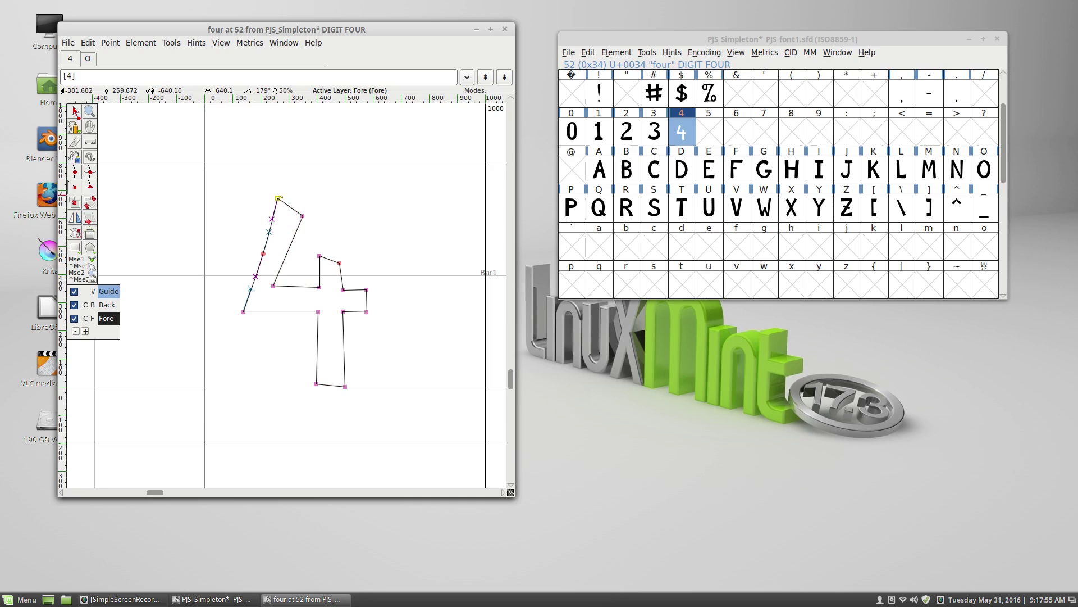
Step: Make the 4's bottom-left point the contour's start point with Point > Make First
left_click(75, 111)
left_click(244, 313)
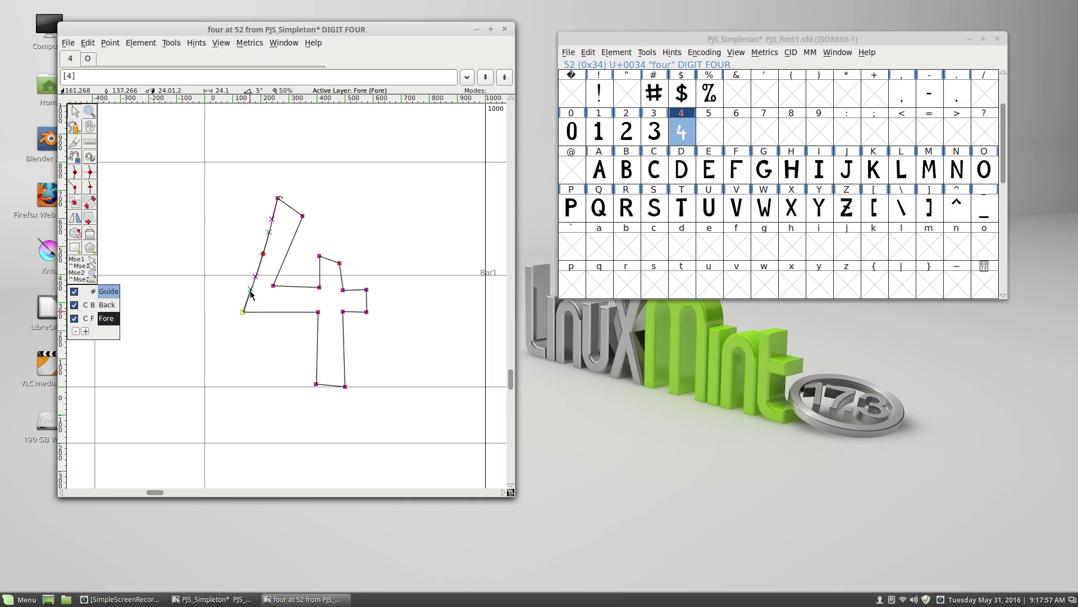
left_click(109, 45)
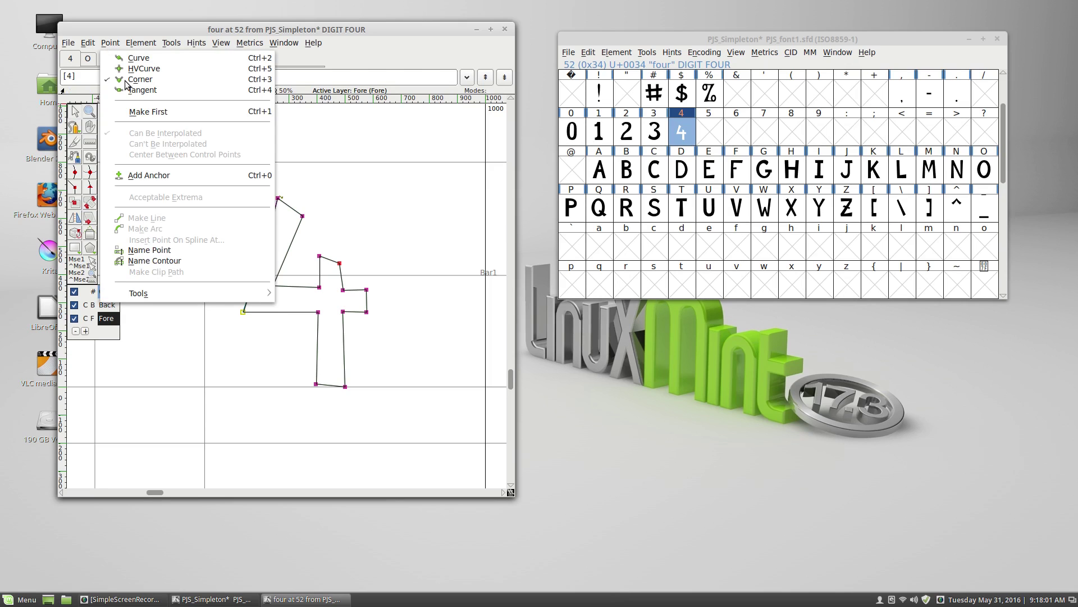
left_click(148, 112)
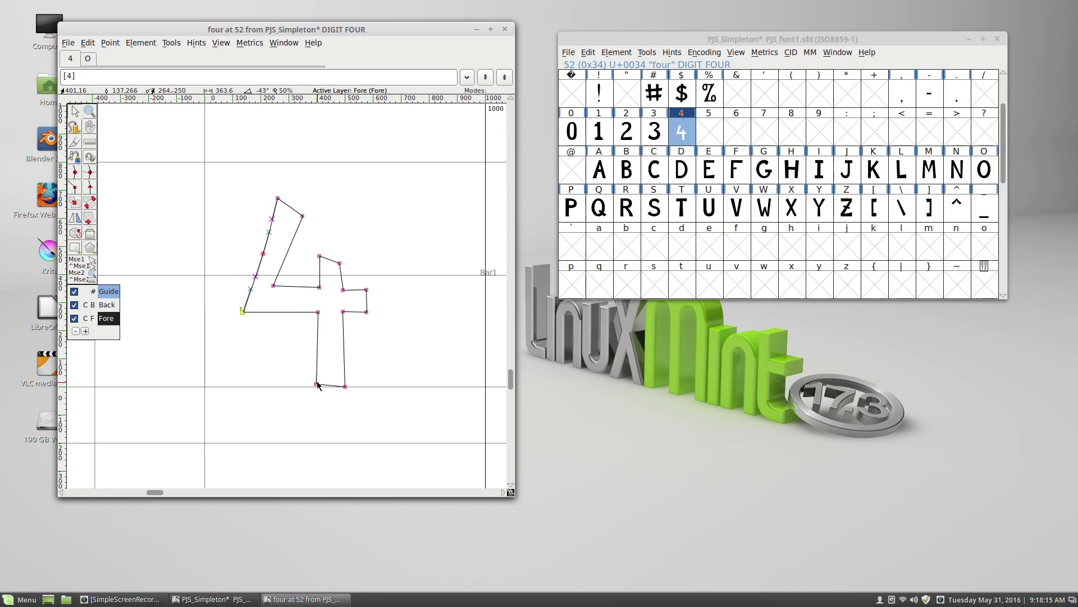
left_click_drag(316, 386, 316, 386)
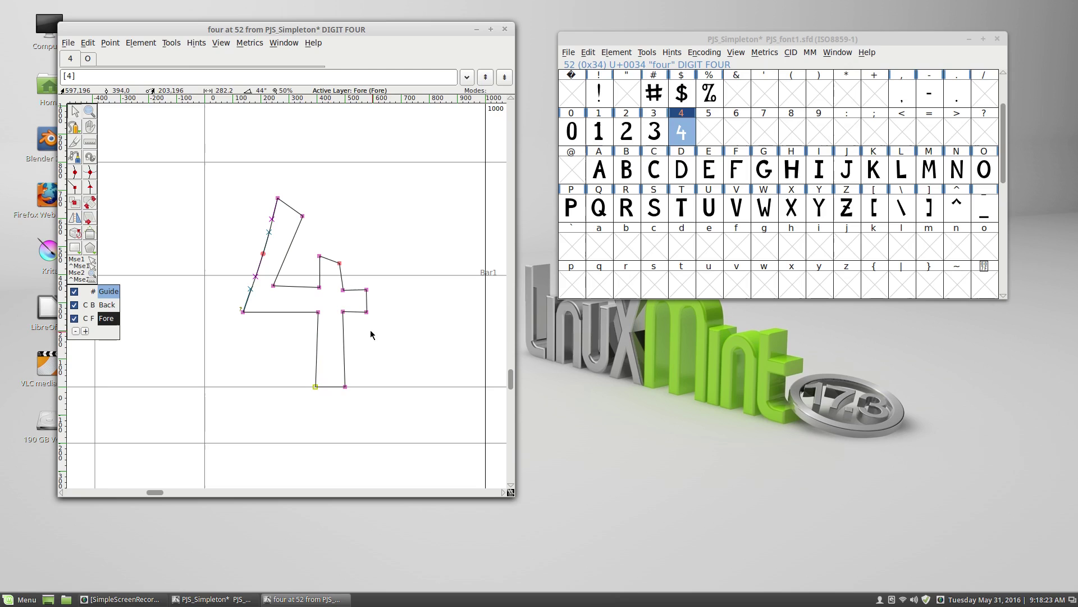
Step: Nudge the crossbar points straight, pull the top corner up and adjust the left-stroke points
left_click(344, 292)
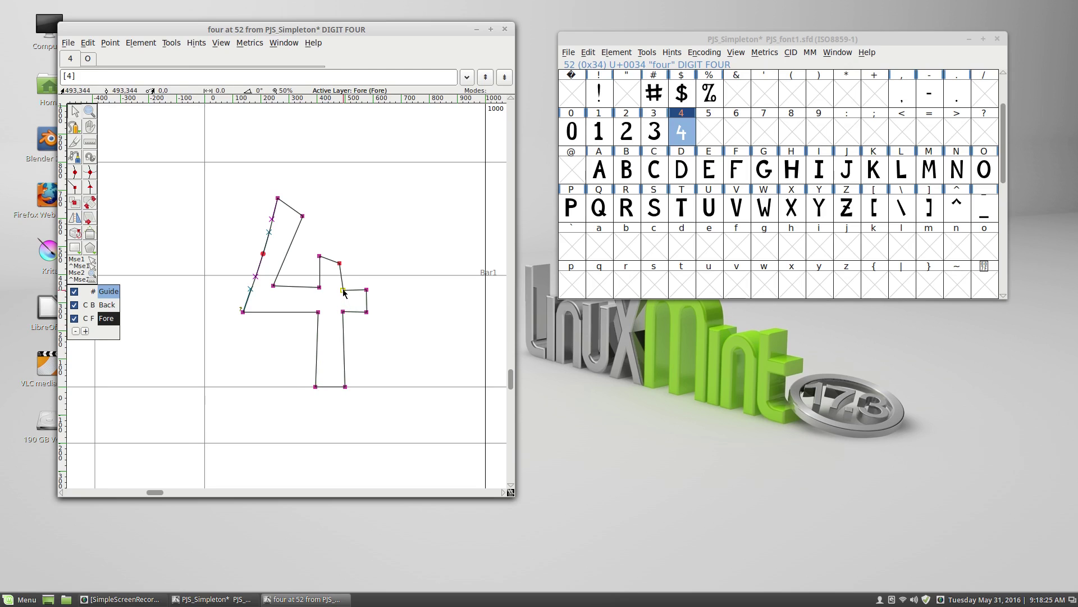
left_click_drag(342, 290, 340, 289)
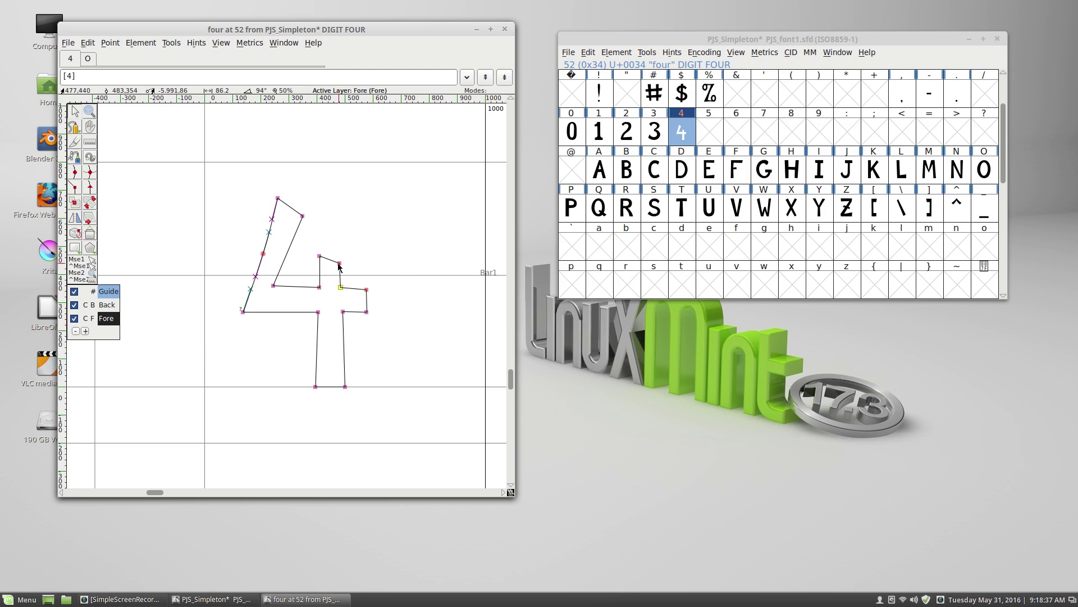
left_click_drag(313, 240, 358, 276)
key("Up")
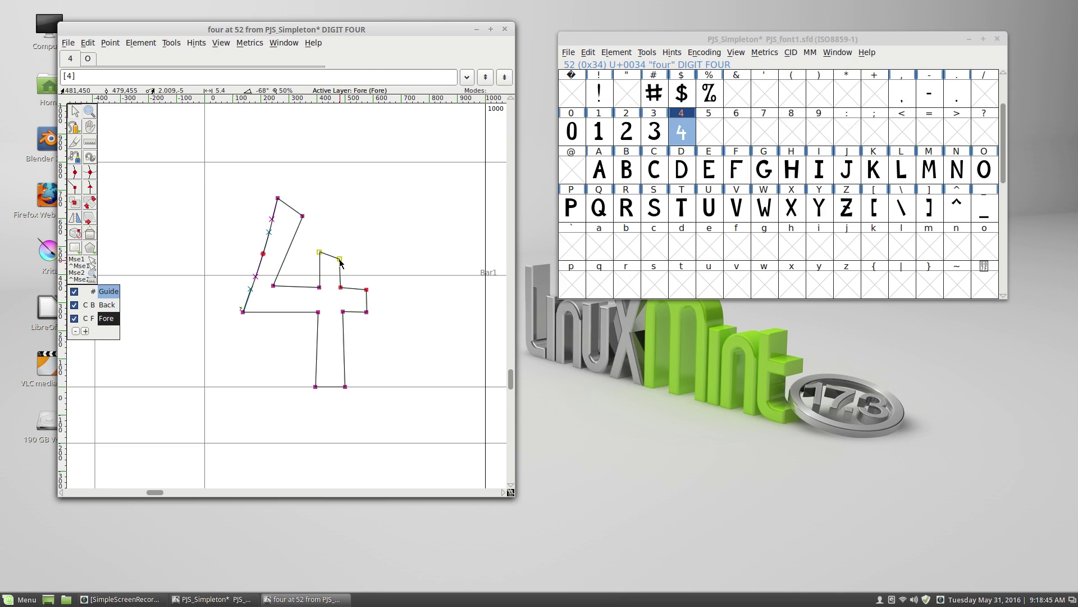
left_click(339, 258)
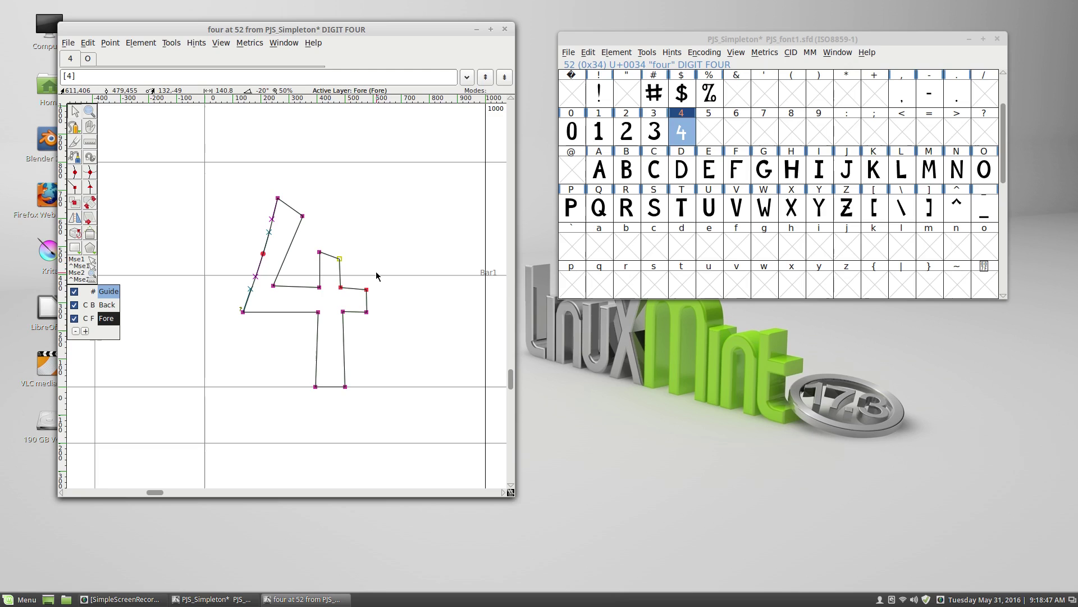
key("Right")
key("Right")
key("Right")
key("Right")
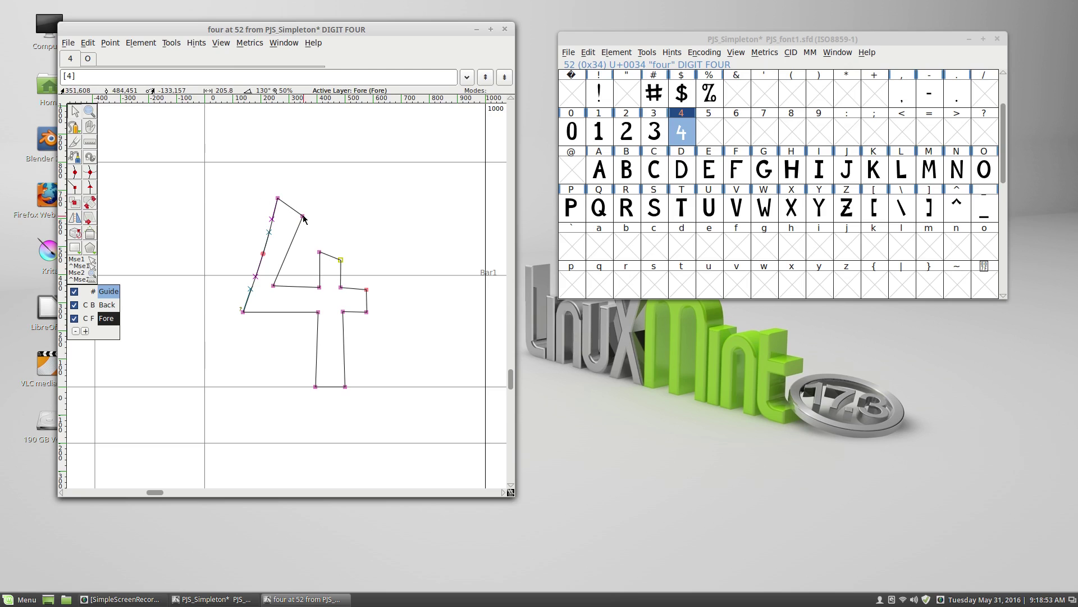
mouse_move(303, 219)
left_mouse_down()
mouse_move(313, 207)
mouse_move(281, 189)
mouse_move(280, 215)
left_mouse_up()
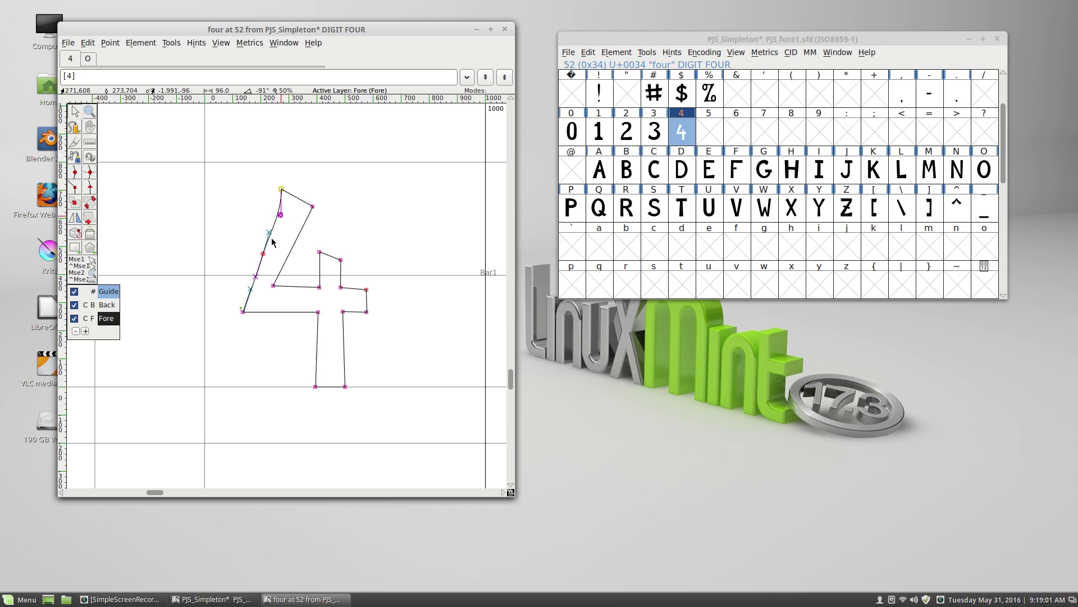
left_click_drag(264, 254, 267, 254)
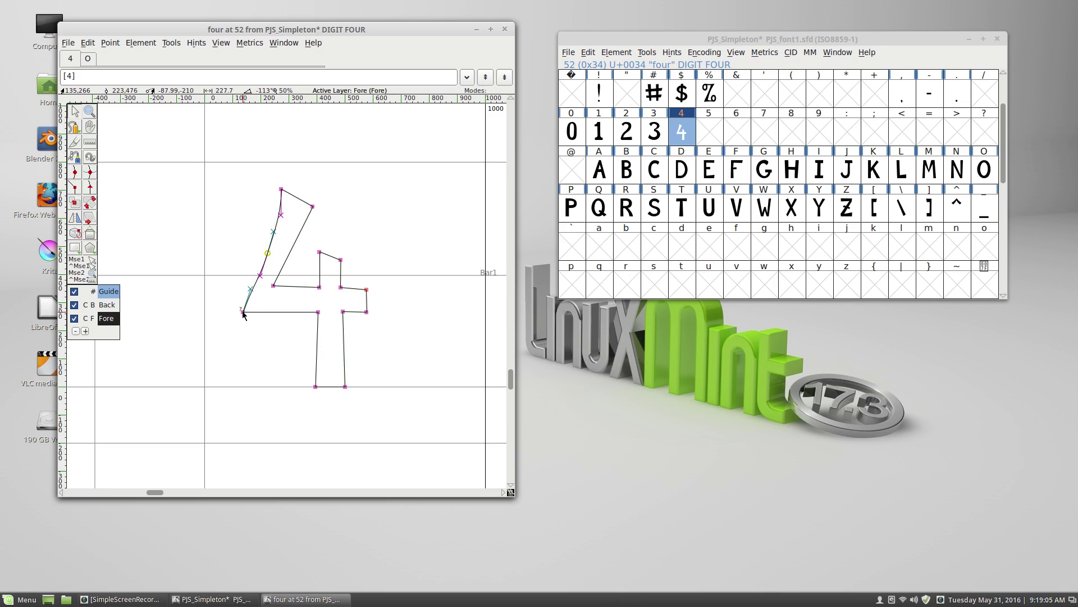
left_click_drag(243, 312, 251, 290)
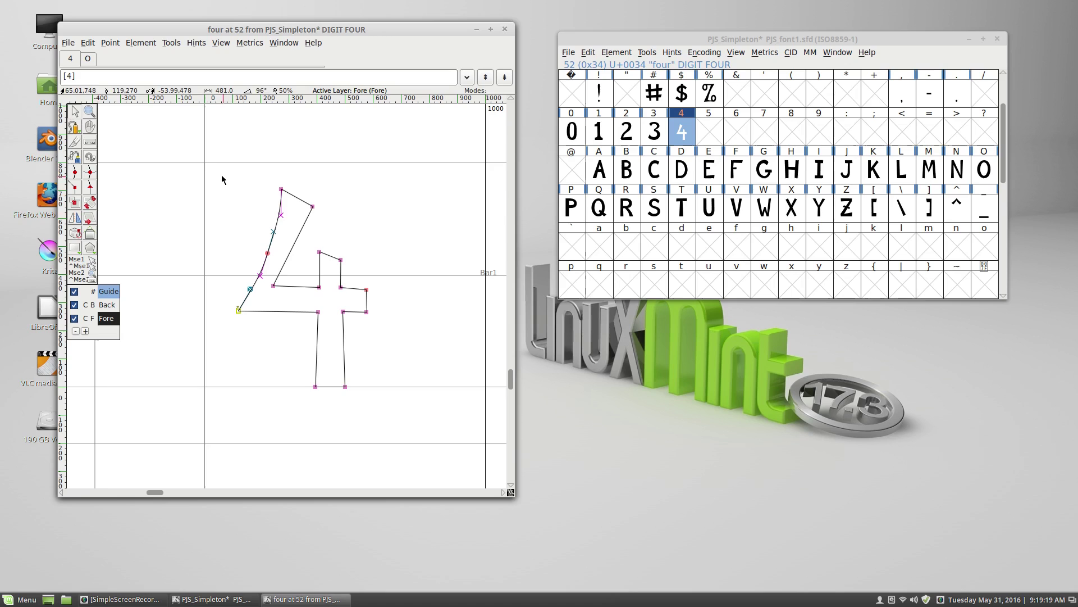
Step: Select all points of the 4 and scale them to about 117% by 120% with the Scale tool
left_click_drag(223, 167, 387, 406)
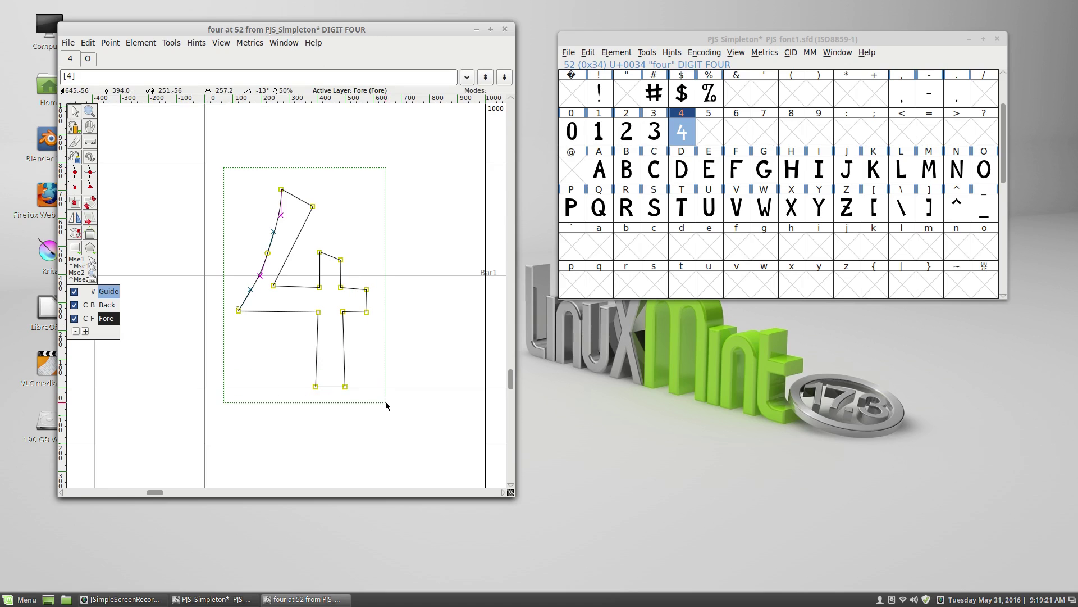
left_click(76, 203)
mouse_move(251, 386)
left_mouse_down()
mouse_move(261, 375)
mouse_move(252, 377)
left_mouse_up()
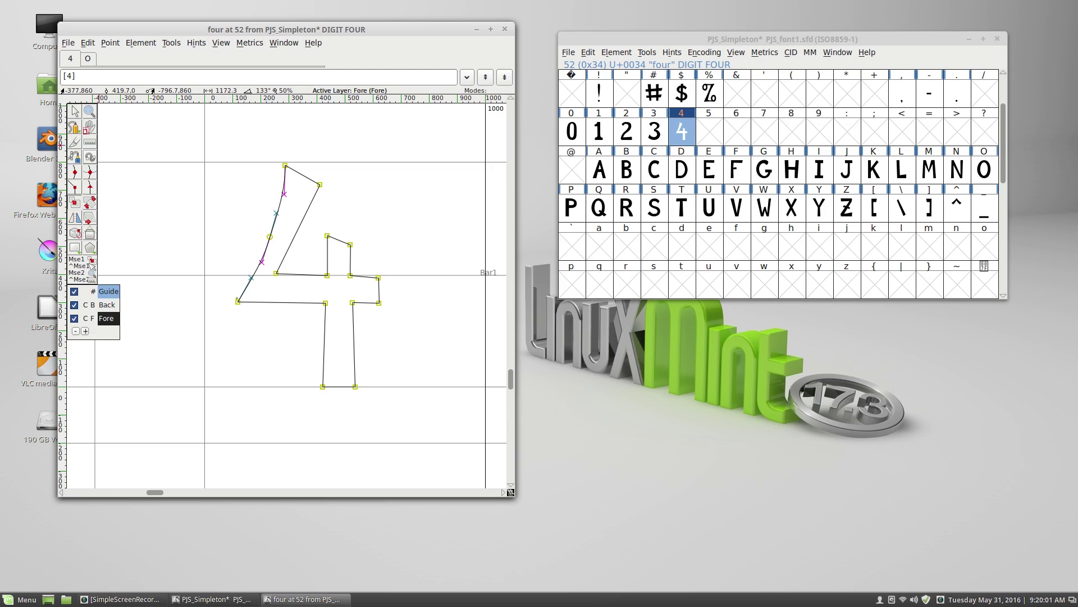
left_click(75, 111)
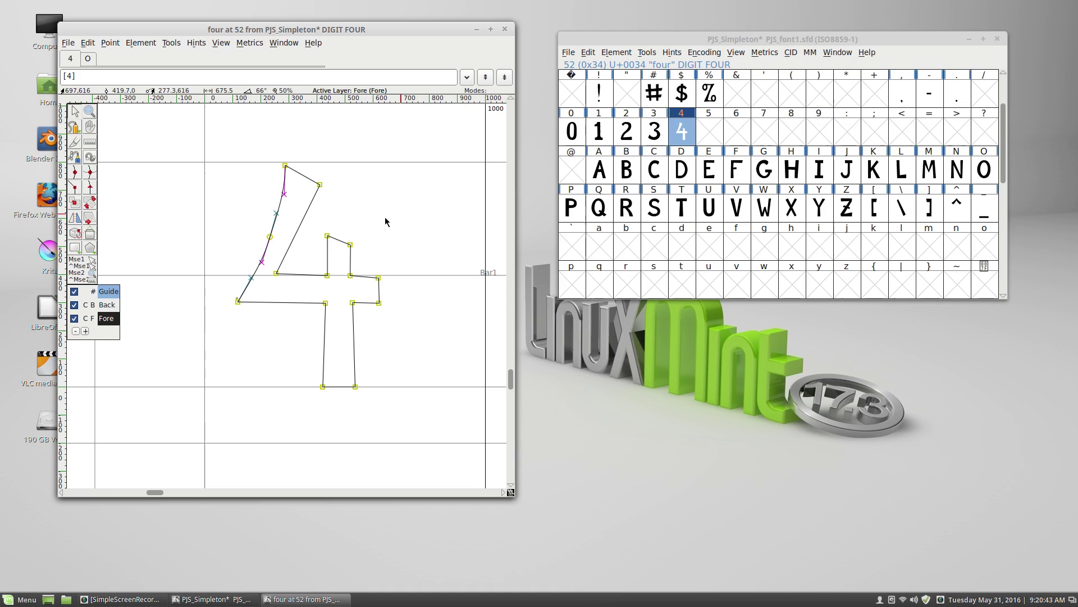
Step: Save the PJS_Simpleton font with File > Save from the font view
left_click(569, 55)
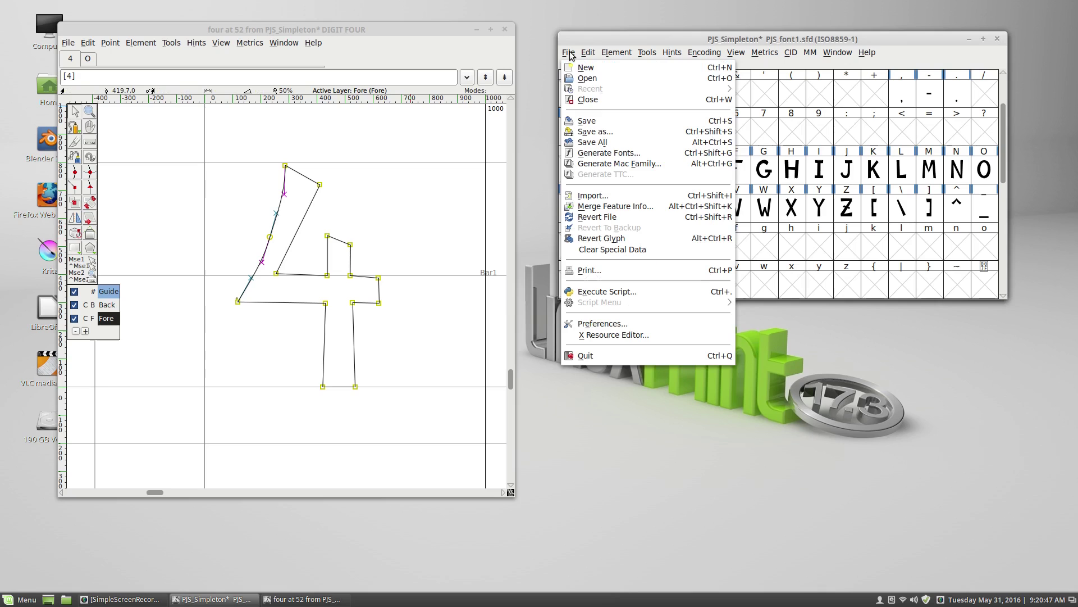
left_click(593, 124)
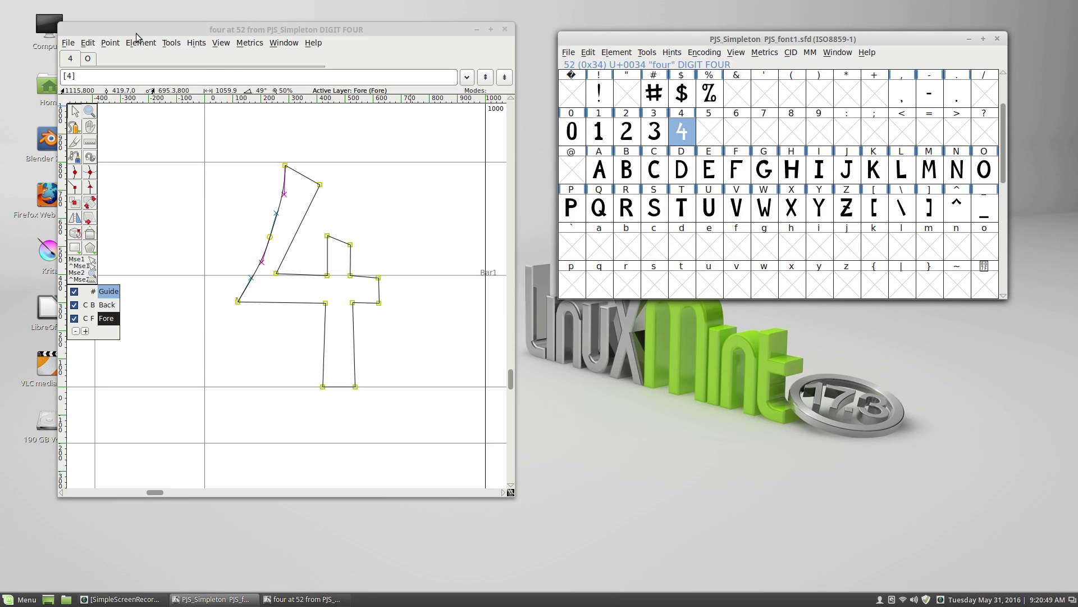
left_click(68, 43)
left_click(176, 24)
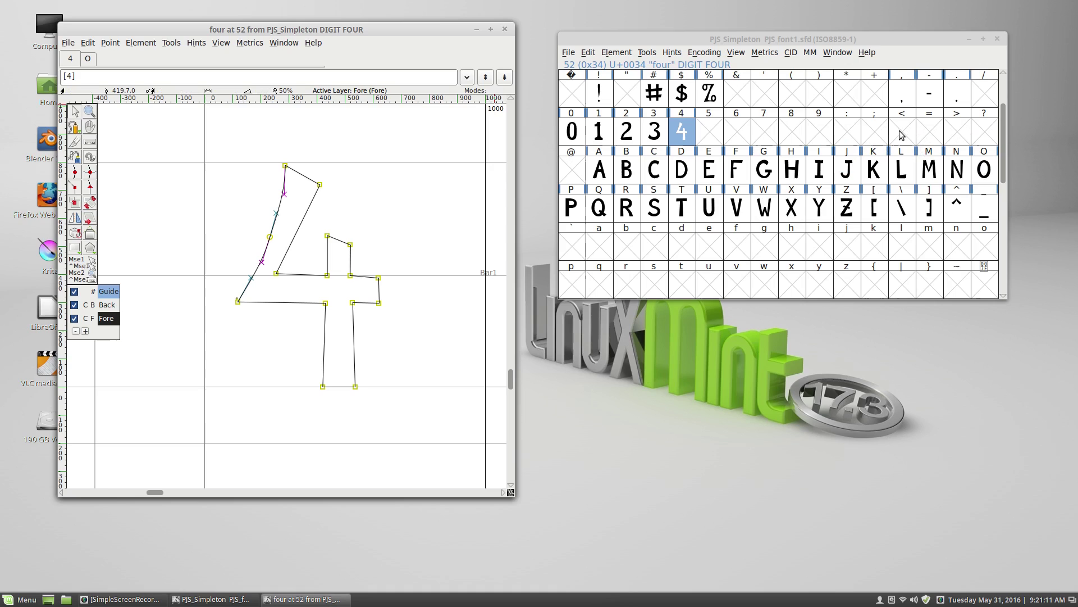
Step: Open the asterisk glyph and start its first curvy arms with curve points
double_click(844, 99)
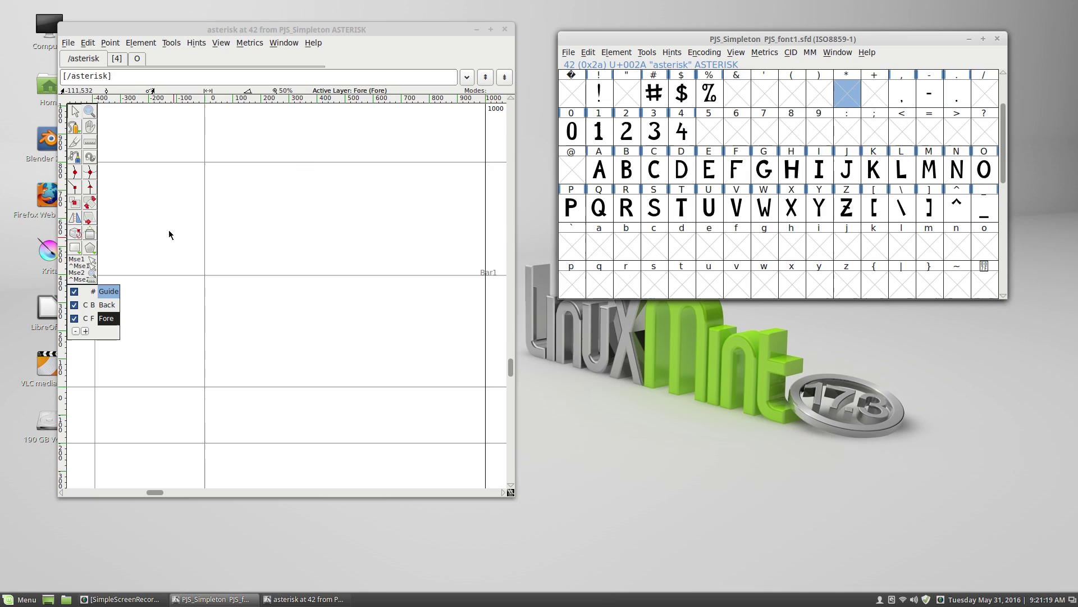
left_click(75, 172)
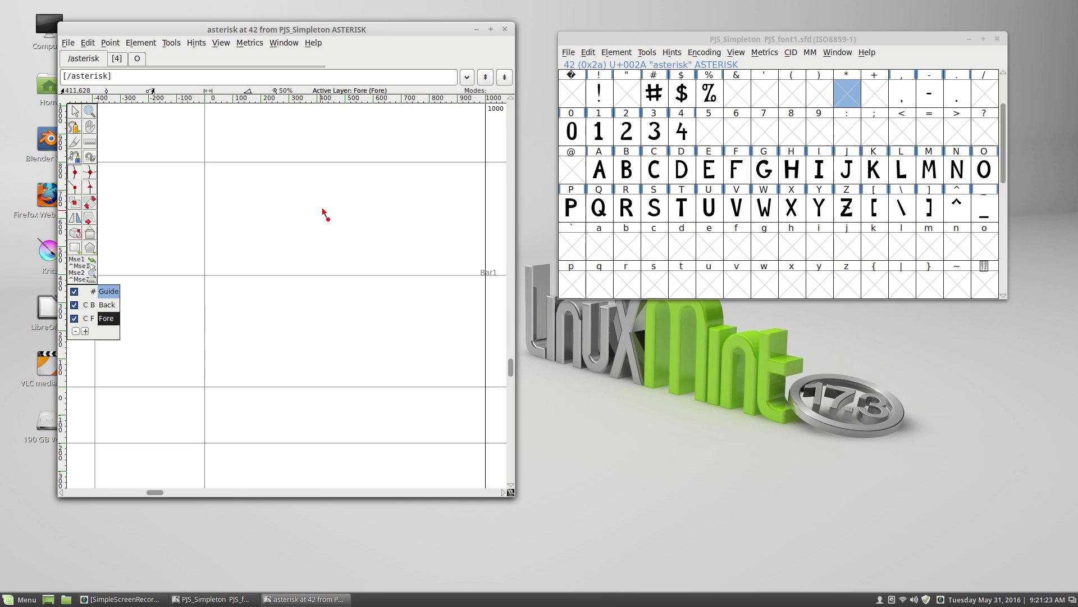
left_click(337, 181)
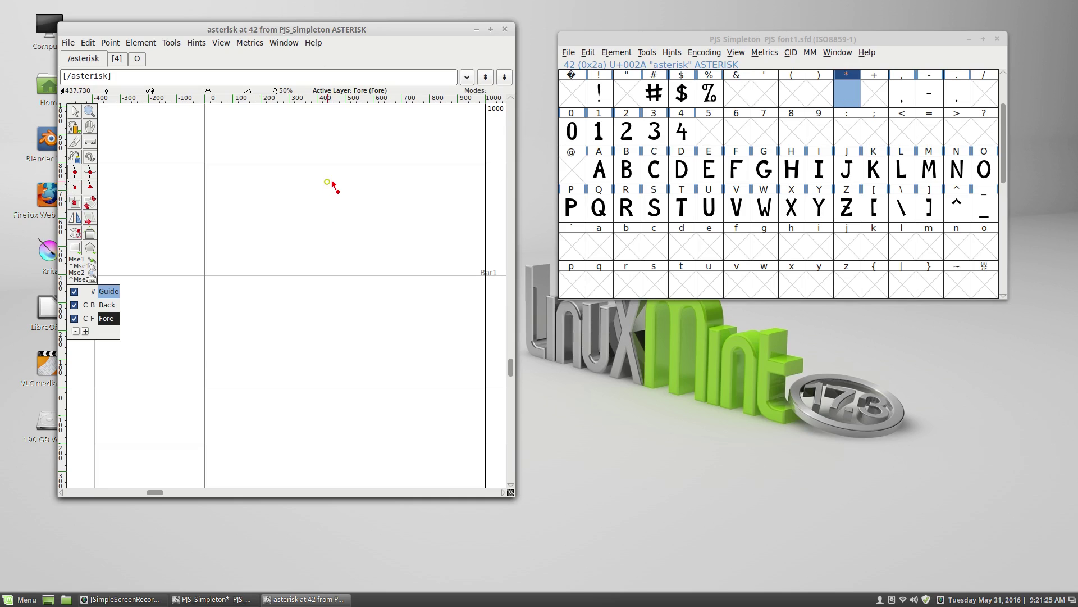
left_click(345, 256)
left_click(419, 242)
left_click(346, 291)
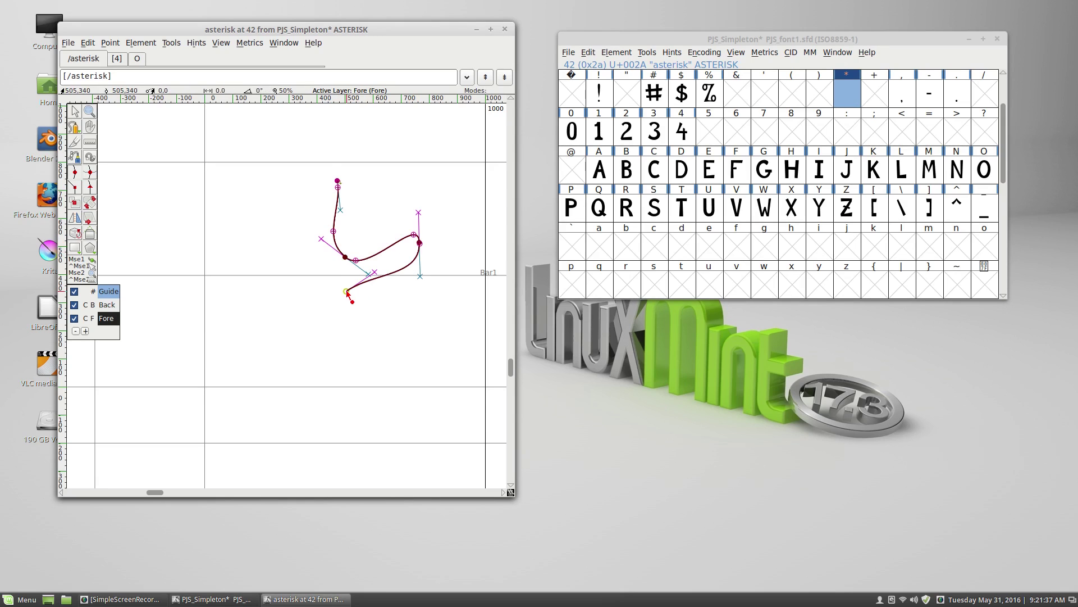
Step: Add curve points for the remaining asterisk arms and close the contour at the start point
left_click(372, 360)
left_click(314, 299)
left_click(264, 361)
left_click(290, 283)
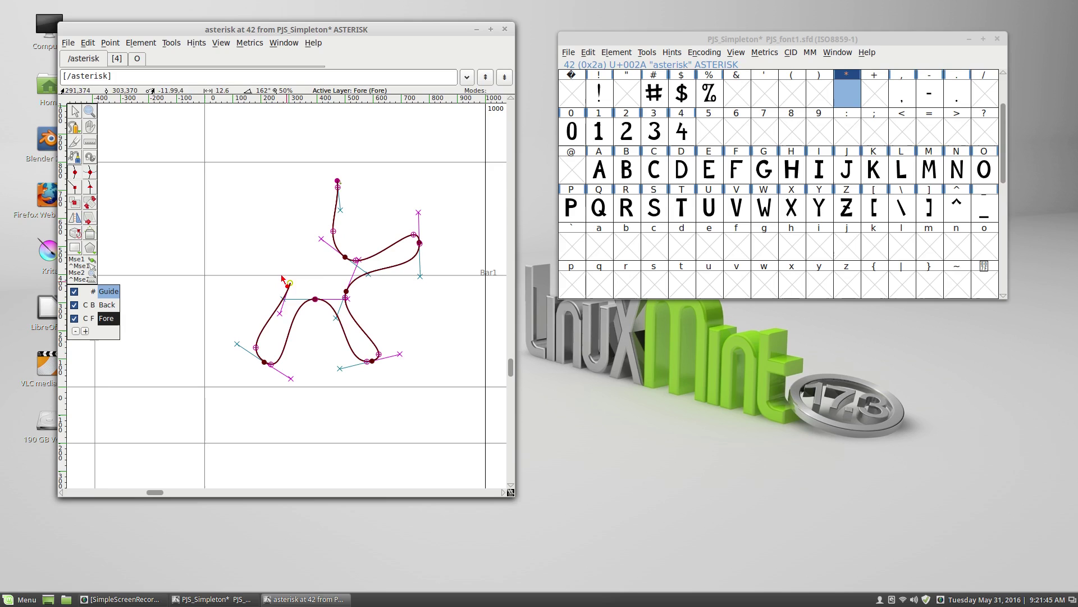
left_click(234, 220)
left_click(308, 255)
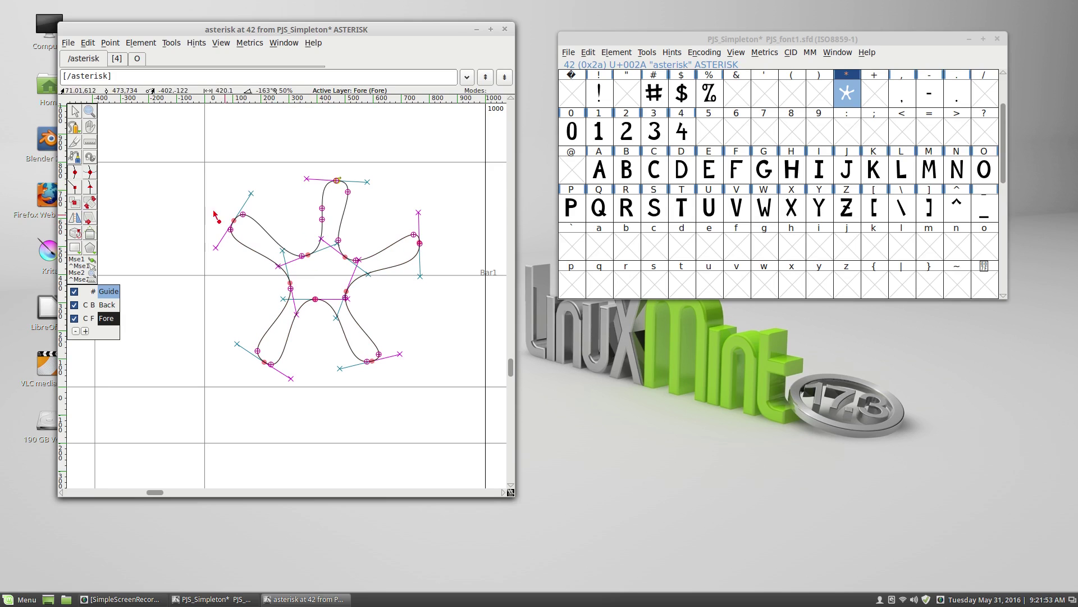
left_click(337, 180)
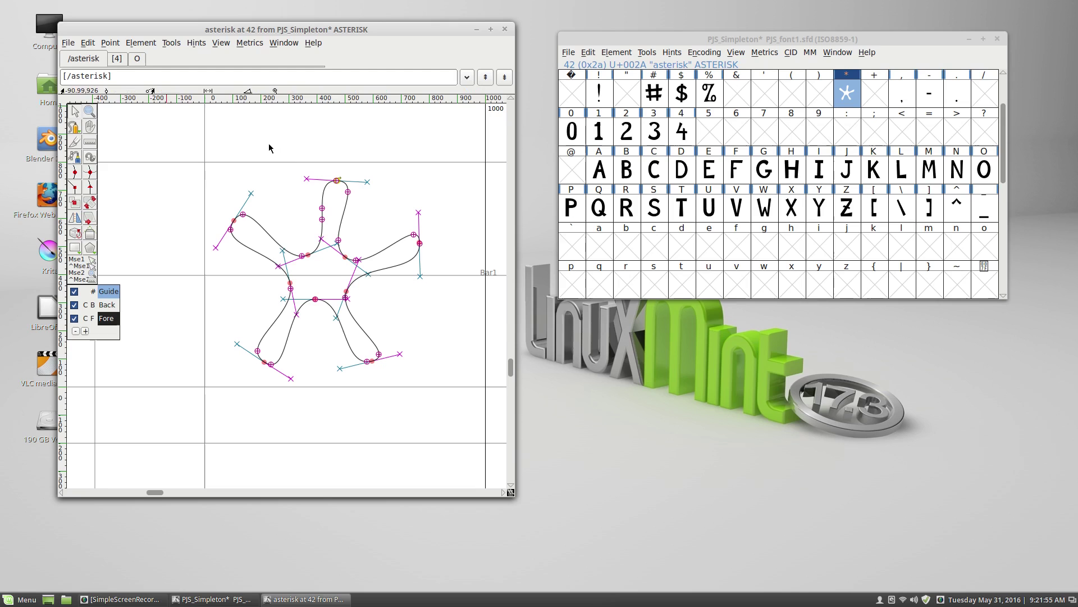
Step: Drag the asterisk's top arm up, the right arm outward, and reposition the inner join points
left_click_drag(336, 183, 332, 171)
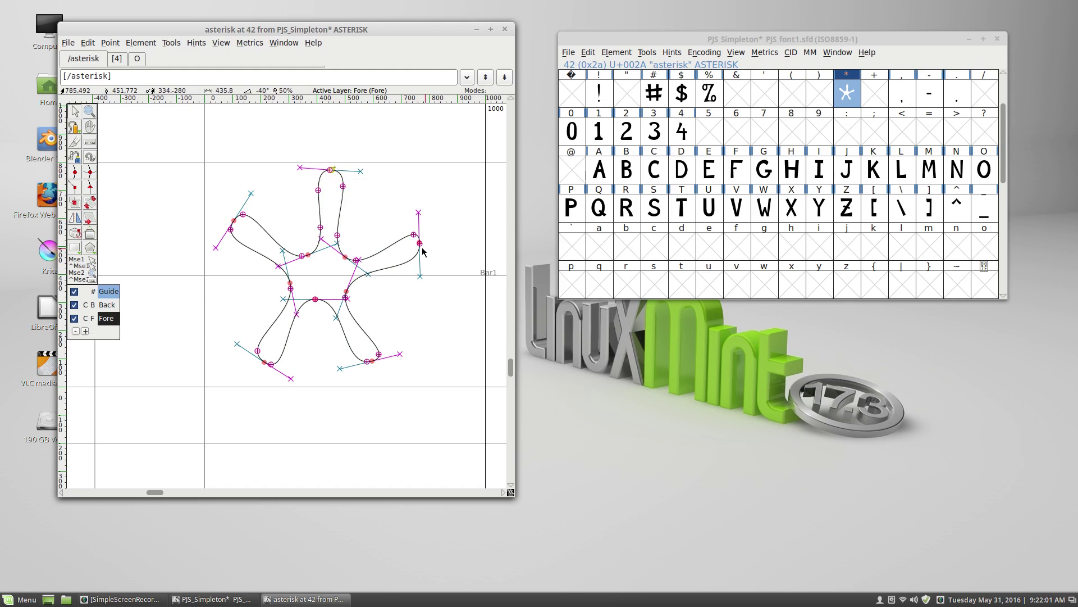
left_click_drag(422, 279, 435, 275)
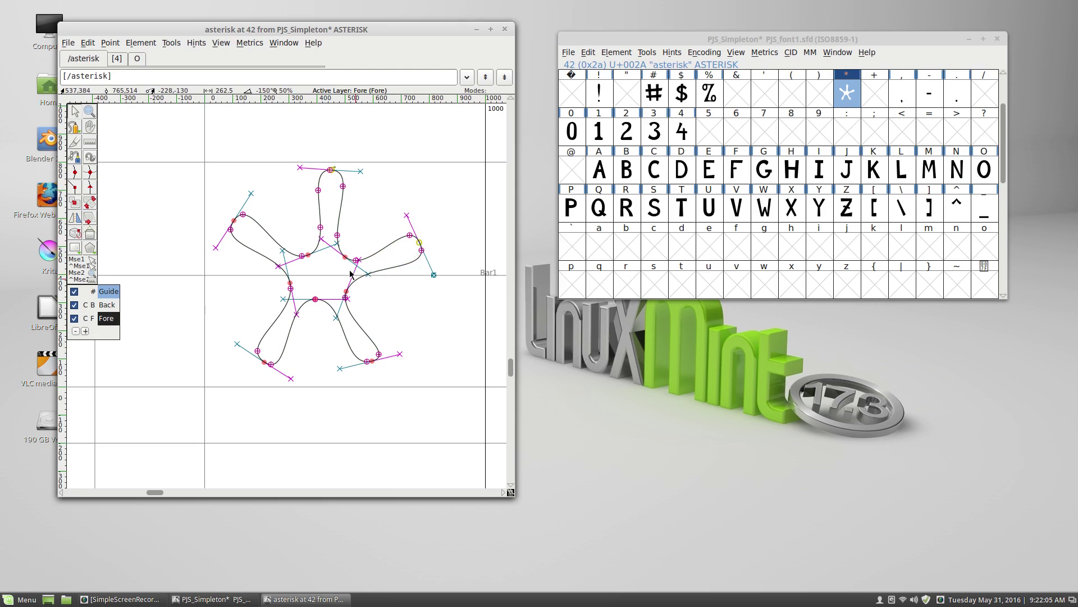
left_click_drag(346, 260, 338, 263)
left_click(308, 257)
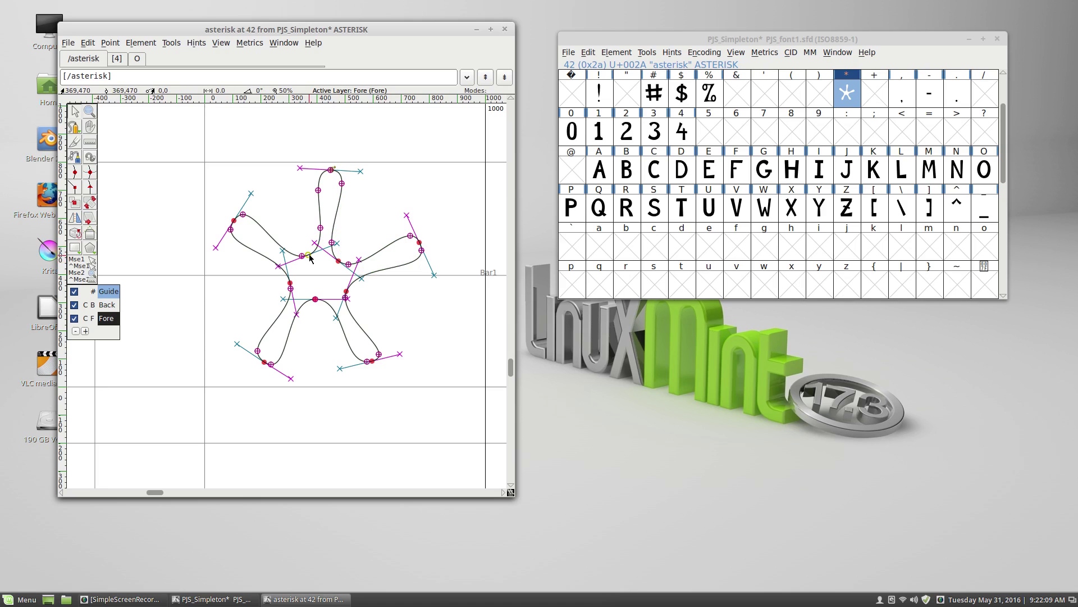
left_click_drag(311, 257, 313, 258)
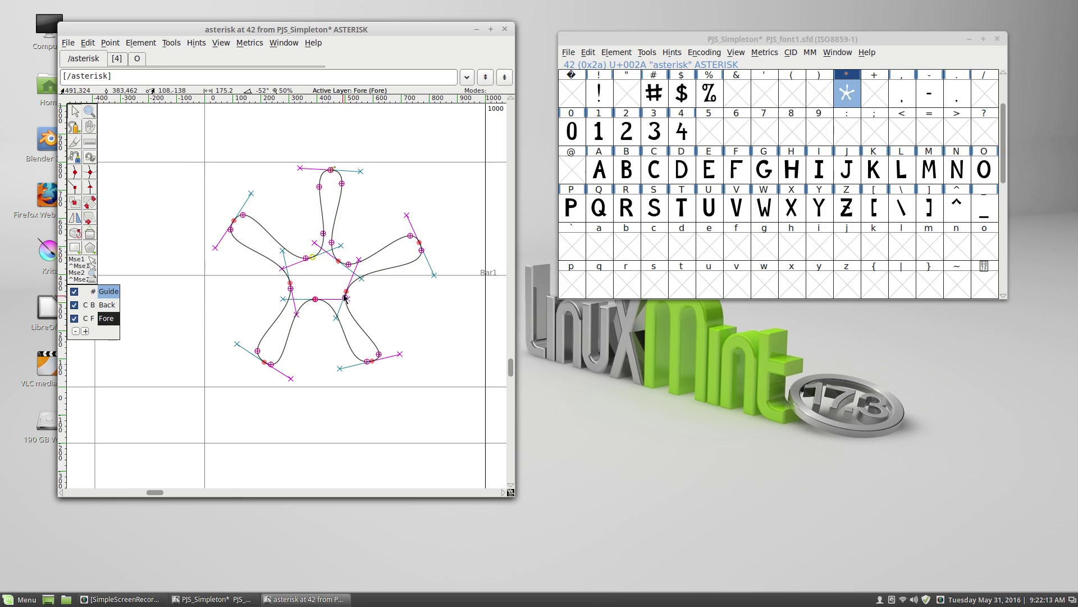
left_click_drag(392, 271, 284, 256)
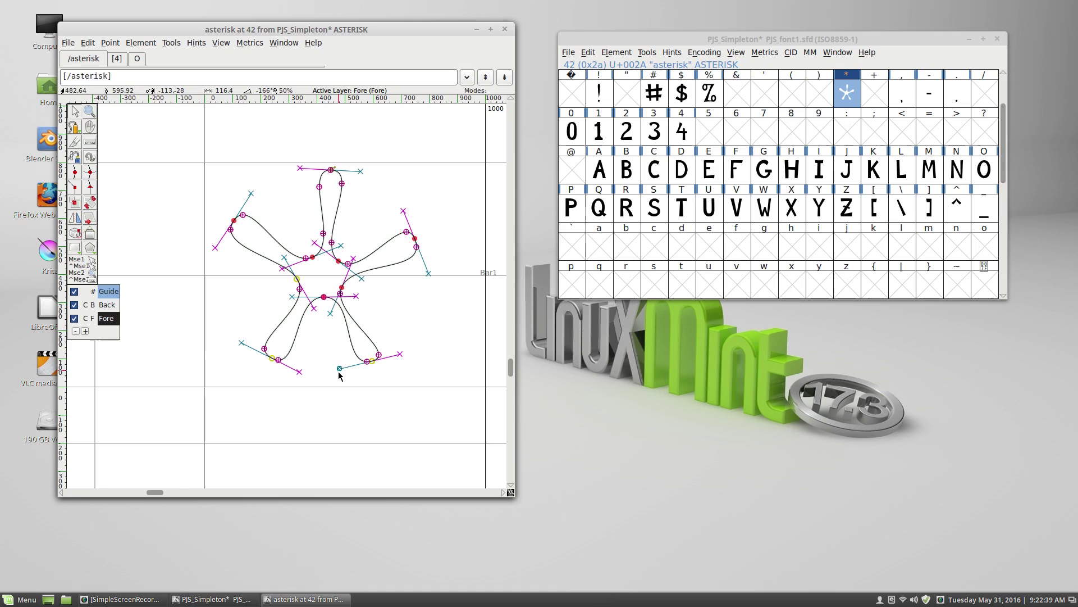
Step: Drag handles of the lower-right, bottom and lower-left asterisk arms outward to round the lobes
left_click_drag(338, 368, 342, 375)
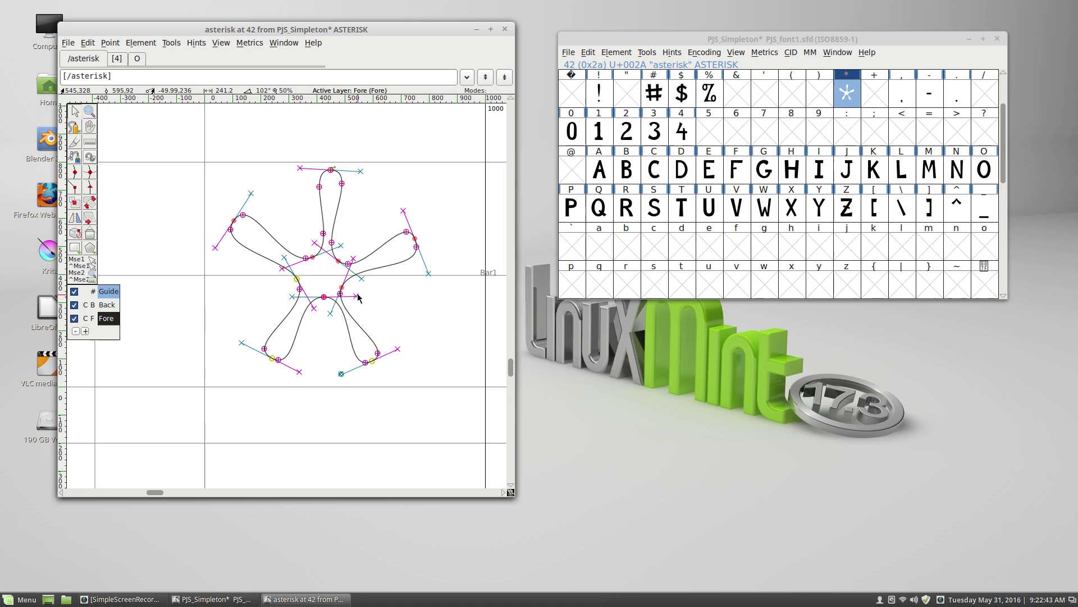
left_click_drag(357, 296, 303, 299)
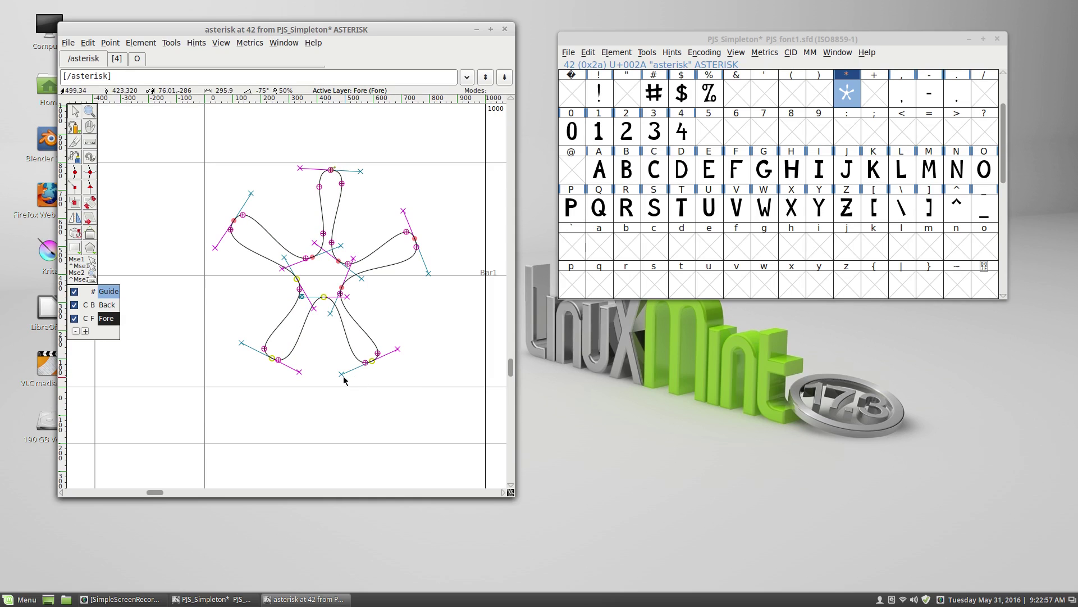
left_click_drag(342, 377, 339, 384)
left_click_drag(397, 346, 403, 345)
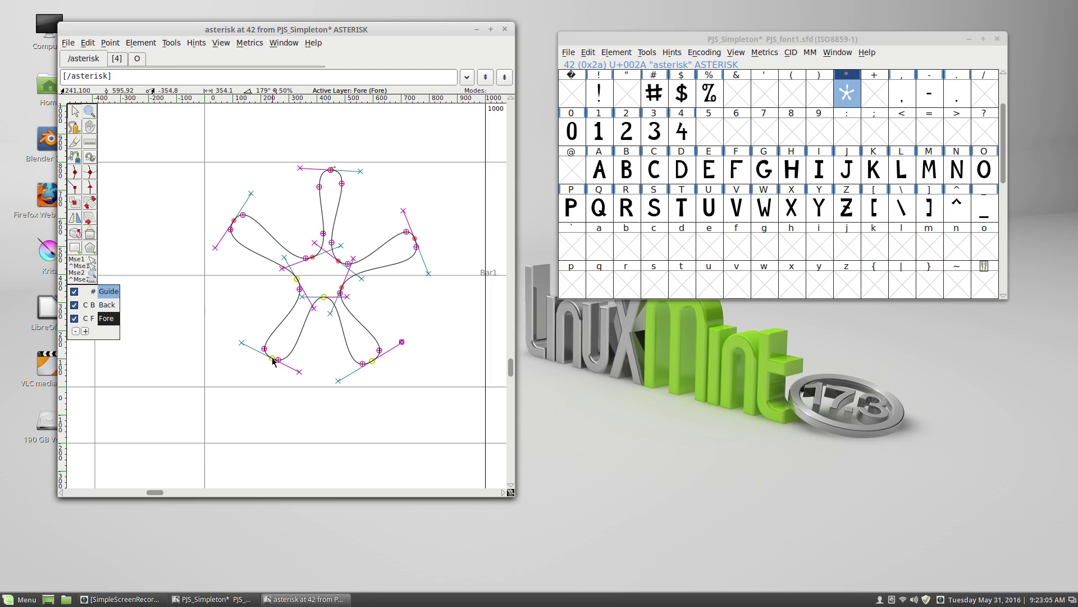
left_click_drag(299, 373, 303, 376)
left_click_drag(243, 341, 233, 333)
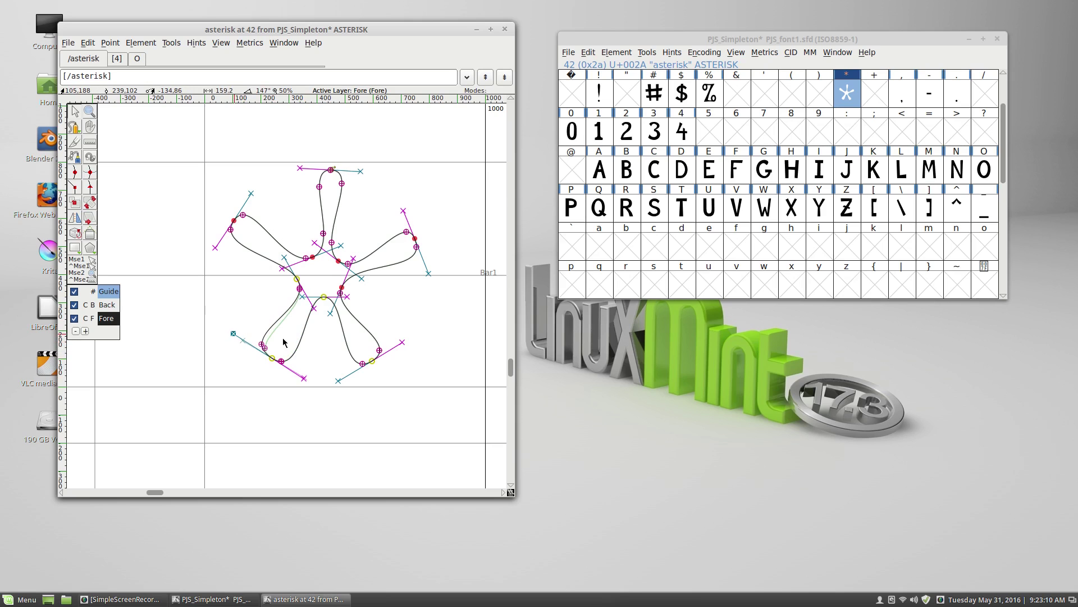
Step: Reshape the upper-left asterisk petal, bending its curve downward and shifting its points down-right
left_click(303, 282)
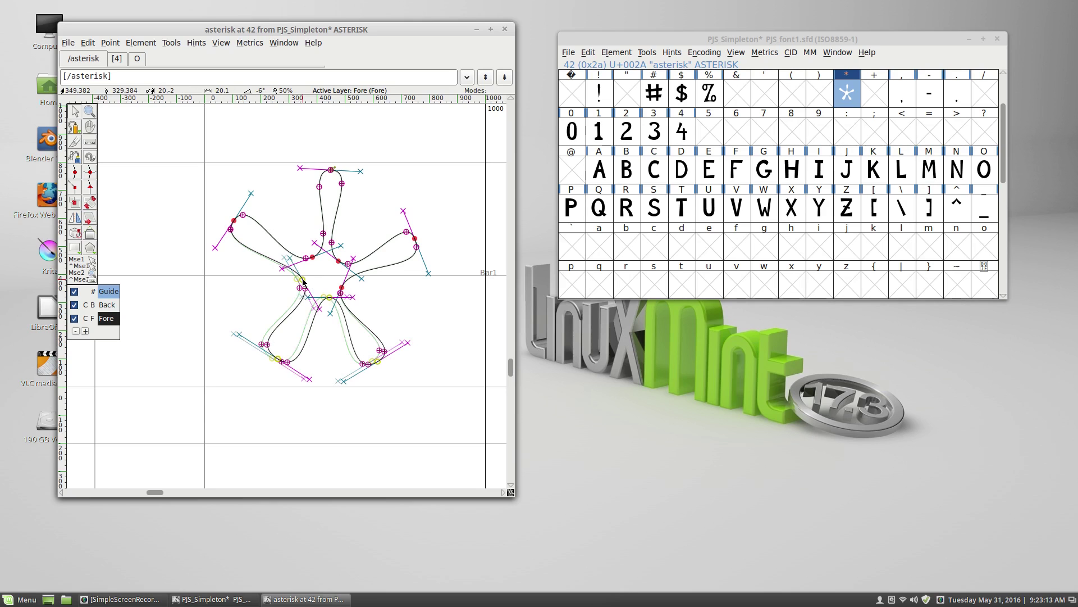
left_click_drag(260, 300, 315, 285)
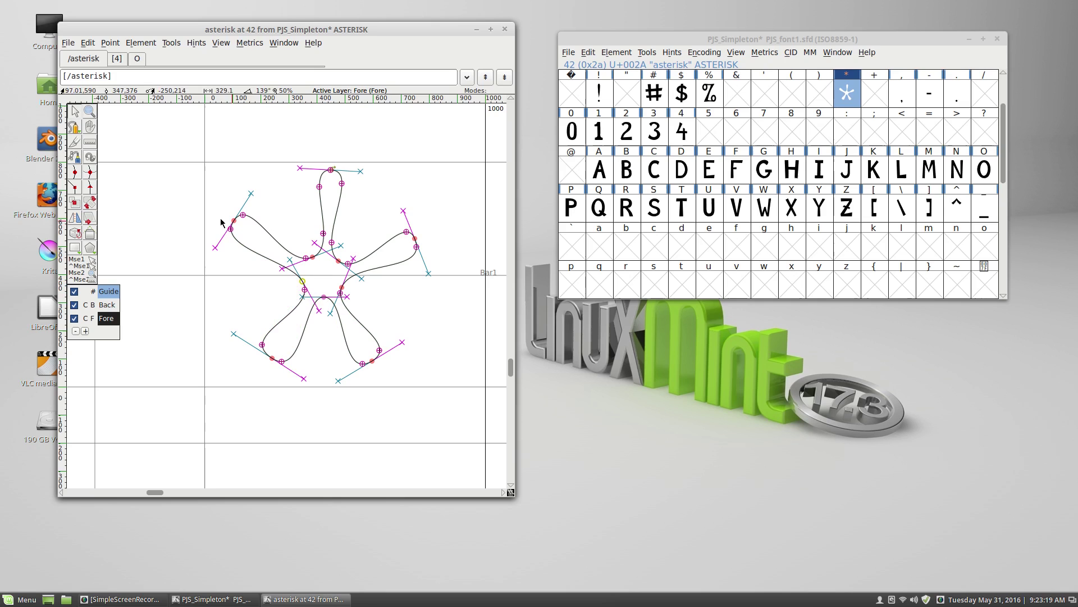
left_click_drag(216, 251, 218, 261)
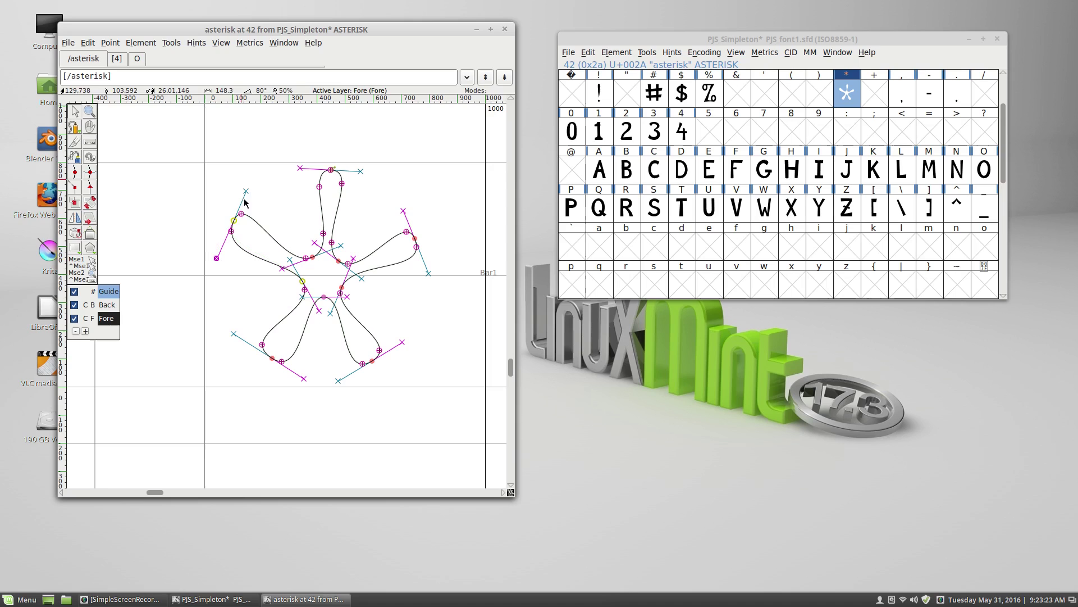
left_click_drag(235, 222, 246, 243)
key("ctrl+z")
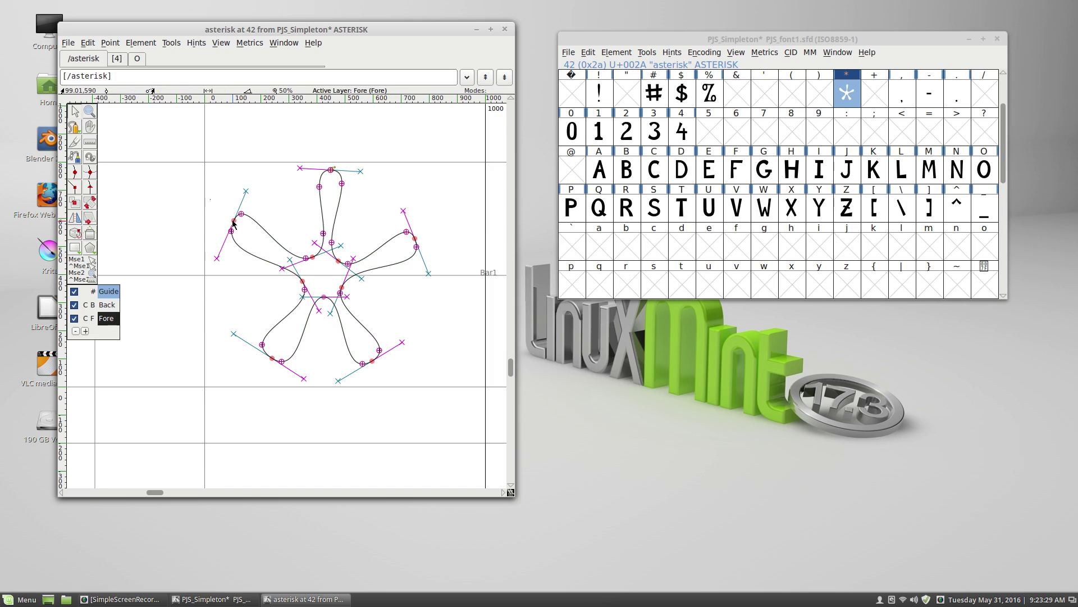
left_click_drag(234, 224, 258, 199)
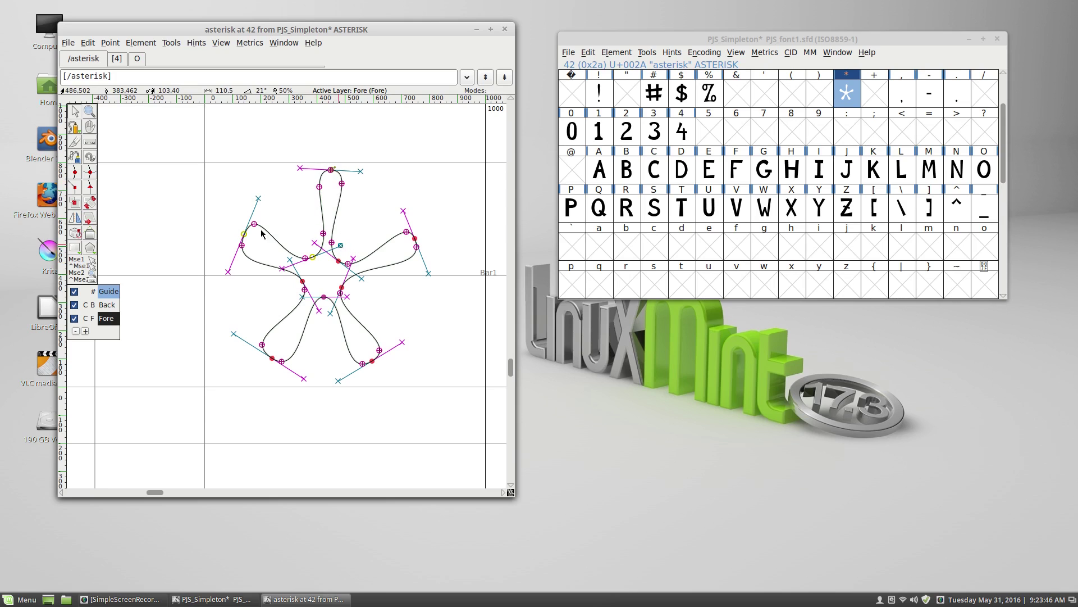
Step: Adjust the left, top and right petal handles, lengthening the top handle and lowering the right petal
left_click(281, 267)
left_click_drag(286, 273, 289, 280)
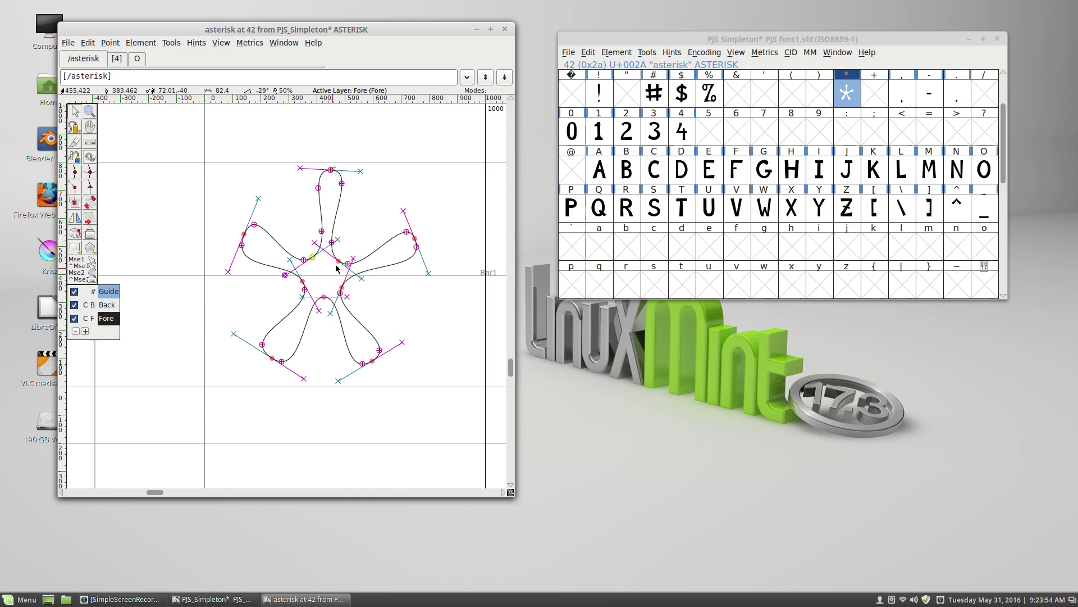
left_click_drag(331, 171, 369, 188)
left_click_drag(292, 183, 283, 182)
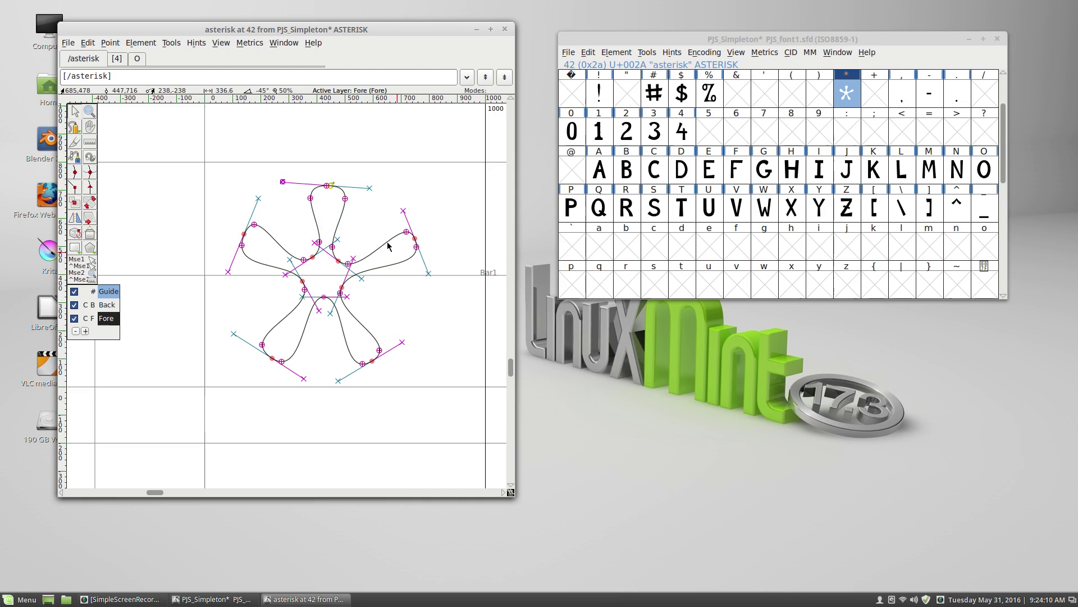
left_click_drag(415, 240, 424, 300)
left_click_drag(390, 203, 393, 207)
left_click_drag(424, 300, 420, 293)
Step: Reshape the lower-right and lower-left petals' points and handles, and raise the upper-left handle slightly
left_click(372, 361)
left_click_drag(376, 364, 336, 392)
left_click_drag(406, 347, 411, 339)
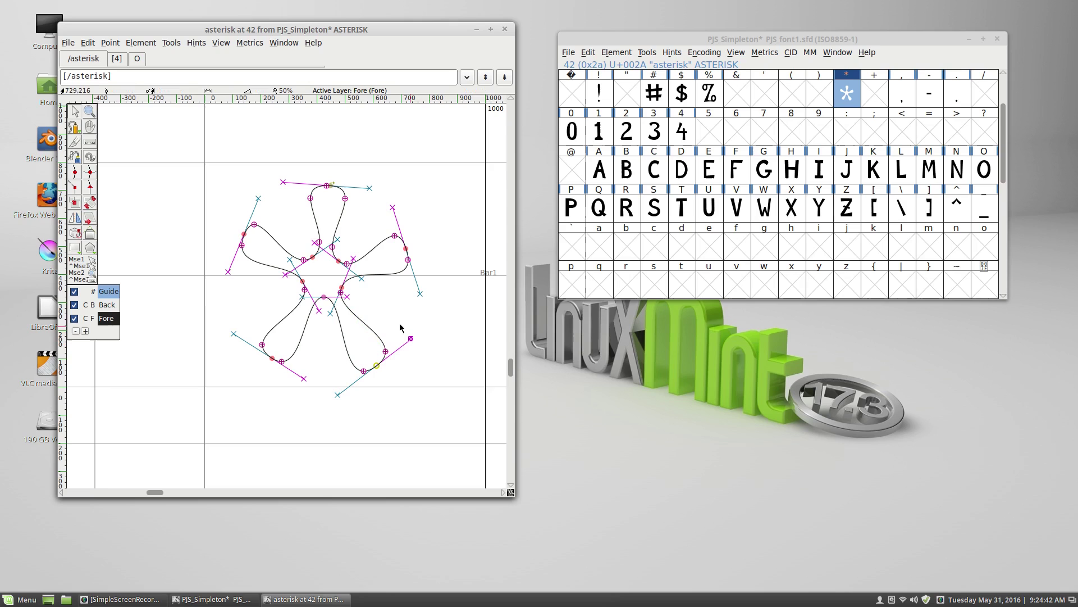
left_click_drag(304, 378, 311, 386)
left_click_drag(232, 331, 226, 324)
left_click_drag(228, 272, 219, 275)
left_click_drag(265, 201, 266, 194)
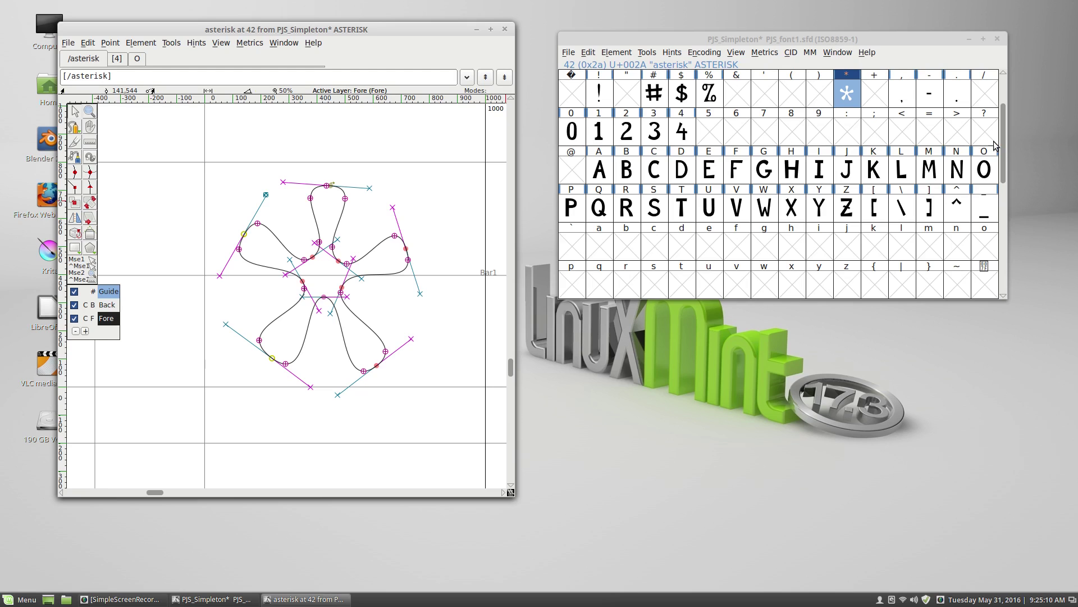
Step: Check the asterisk in the font overview's glyph grid
left_click(1002, 120)
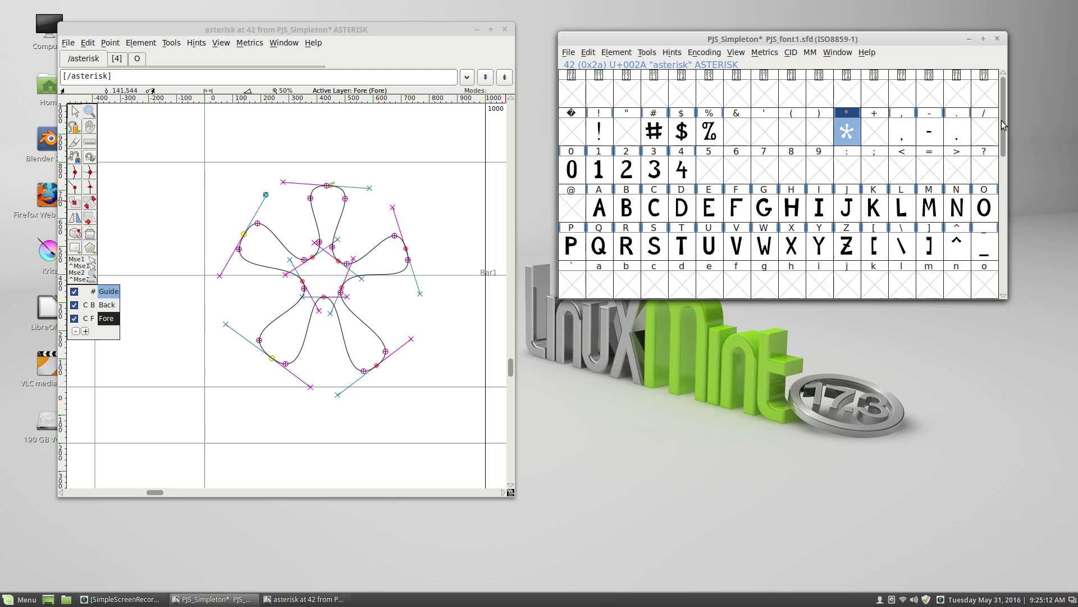
left_click_drag(1010, 159, 1018, 130)
left_click_drag(1004, 137, 1006, 130)
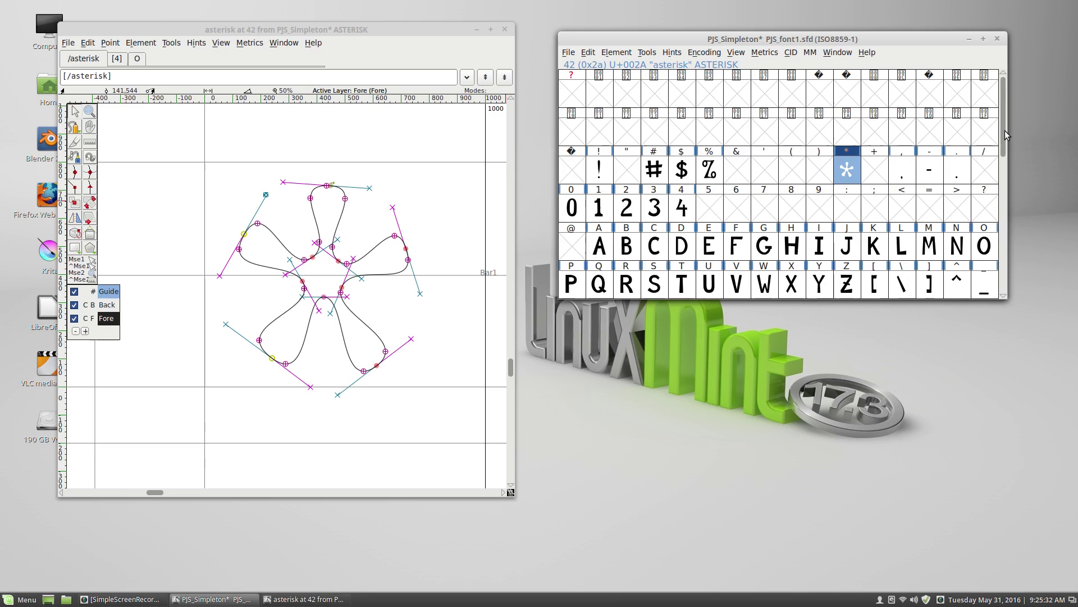
mouse_move(1005, 130)
left_mouse_down()
mouse_move(1003, 152)
mouse_move(1006, 140)
left_mouse_up()
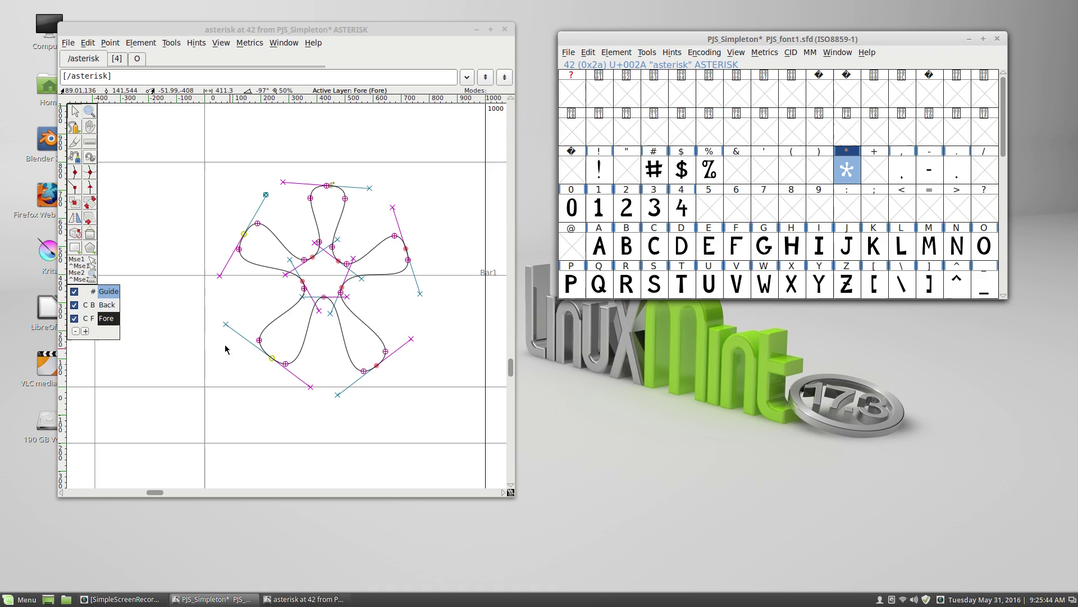
Step: Move the lower-left petal's points up-left to balance the five-armed star
left_click_drag(274, 359, 264, 353)
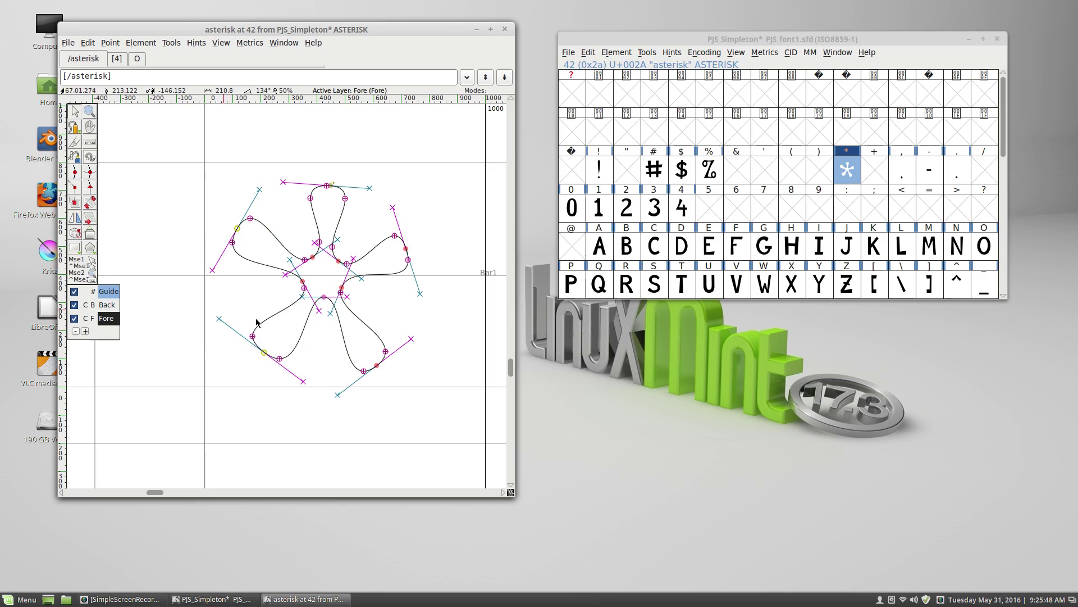
key("ctrl+z")
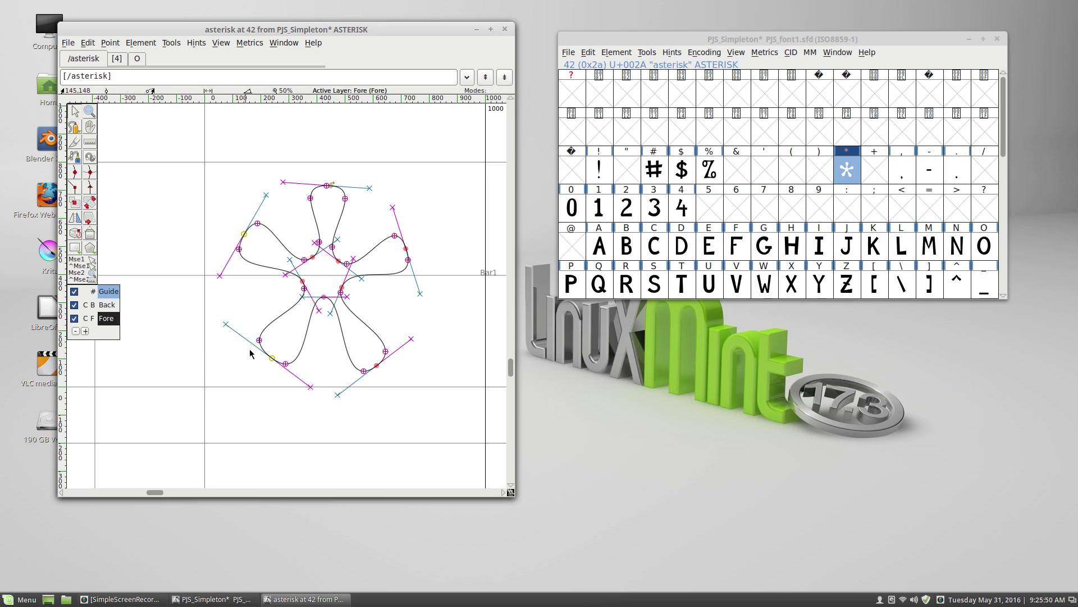
left_click_drag(272, 359, 260, 359)
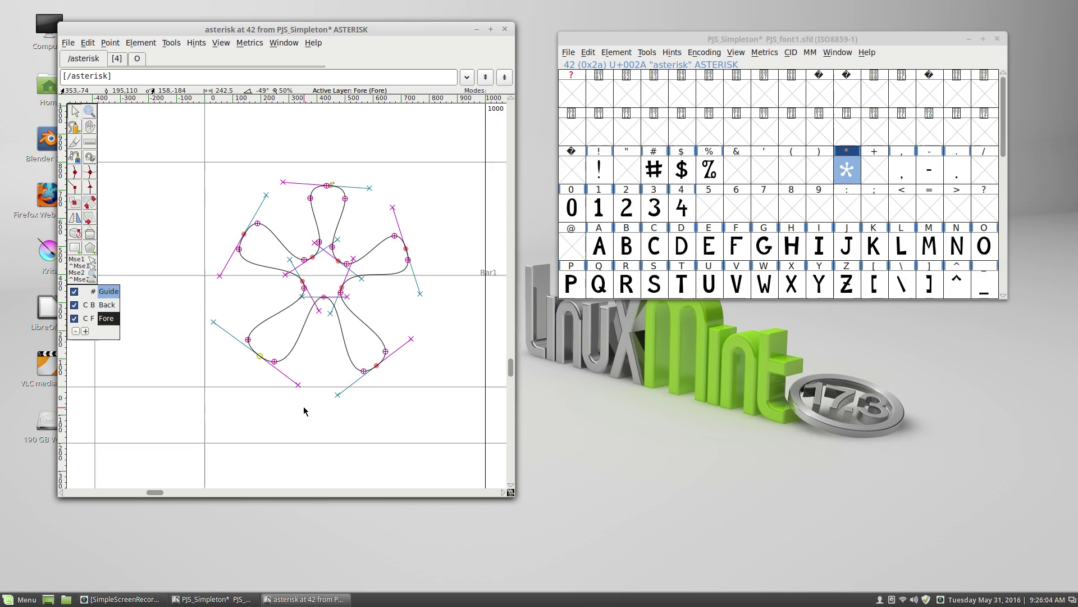
left_click(451, 389)
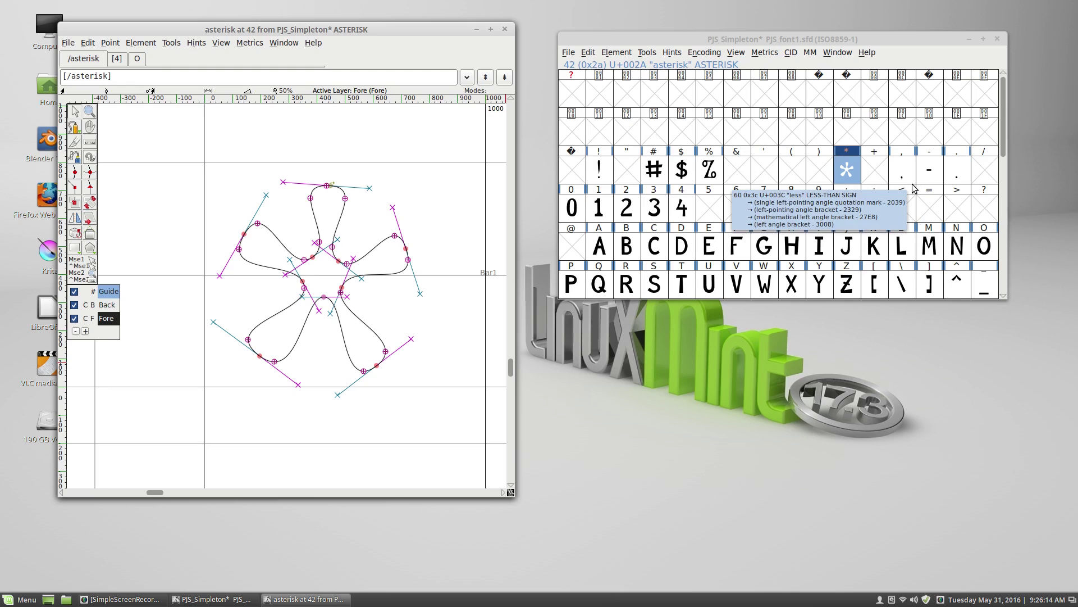
Step: Open the question mark glyph and draw a circle for its dot with the Ellipse tool
double_click(988, 207)
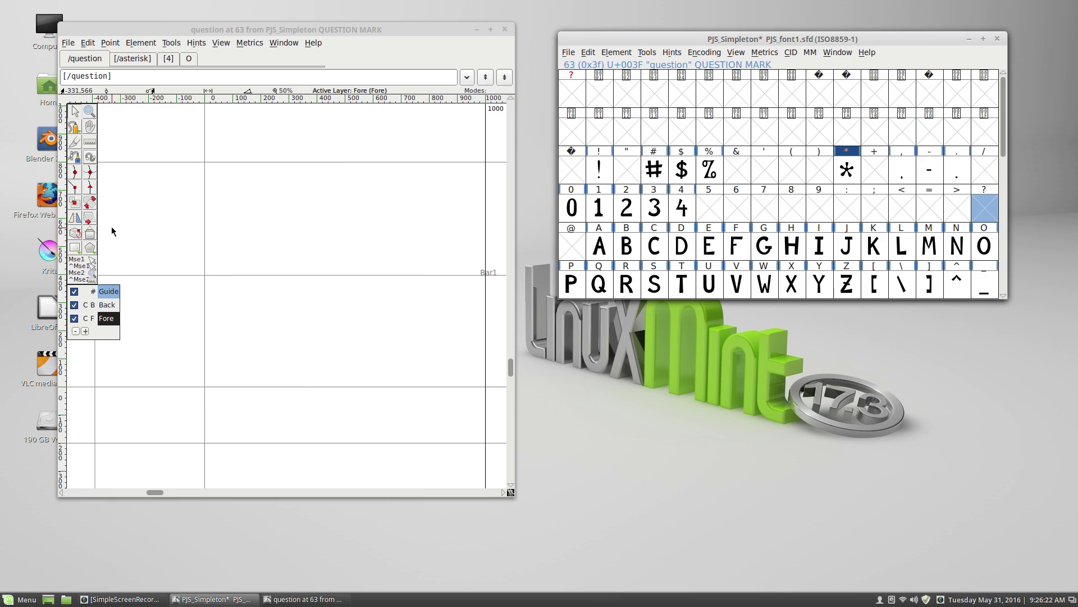
left_click(91, 248)
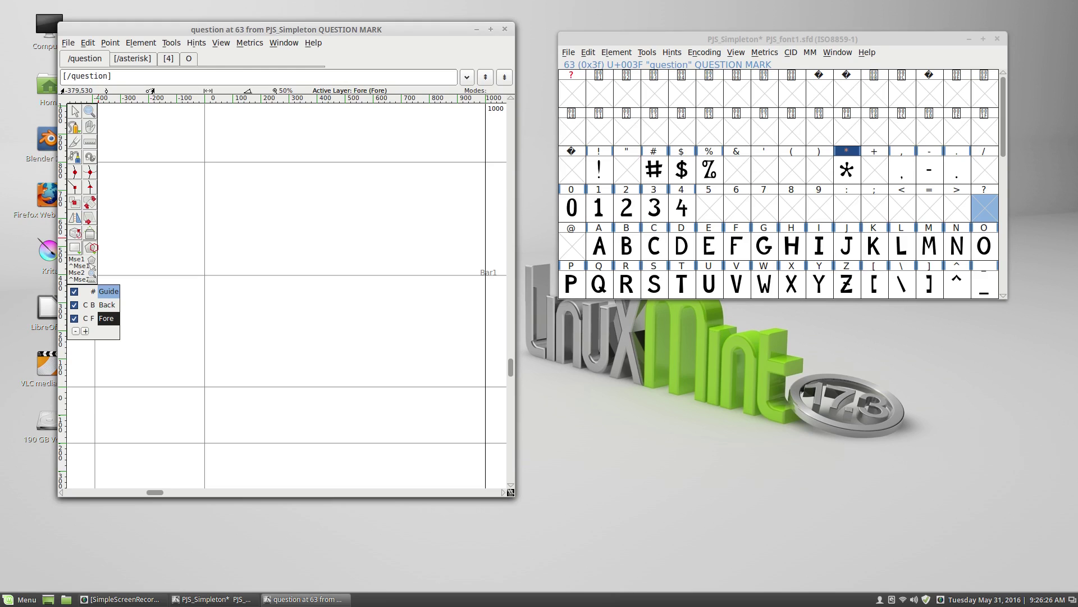
left_click(74, 248)
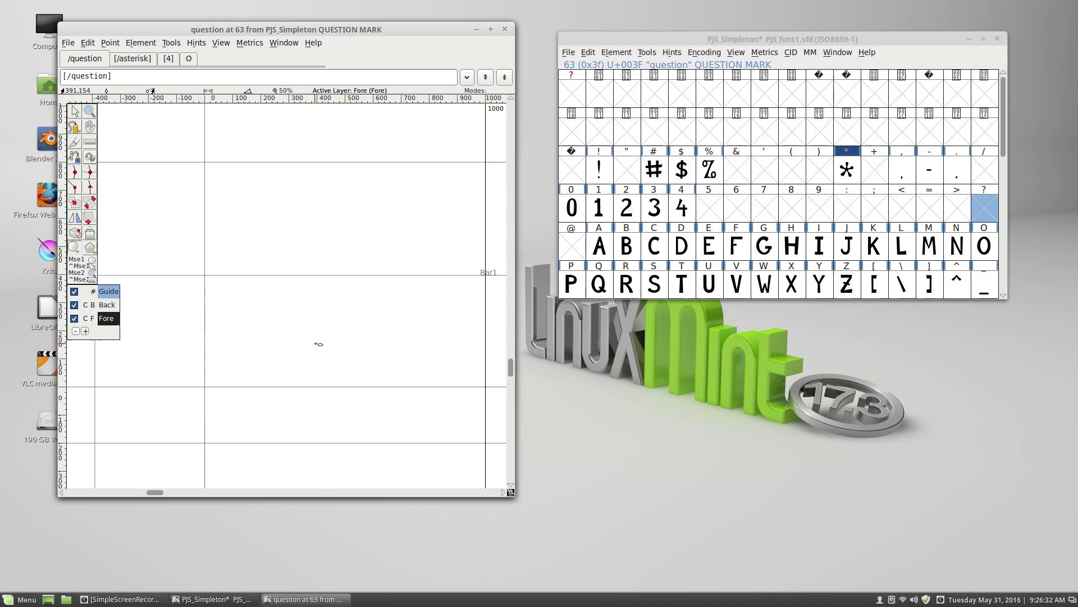
mouse_move(317, 346)
left_mouse_down()
mouse_move(330, 368)
mouse_move(344, 368)
mouse_move(316, 369)
left_mouse_up()
left_click(74, 111)
Step: Start the question mark outline with corner and curve points rising from the stem into the hook
left_click(74, 187)
left_click(321, 313)
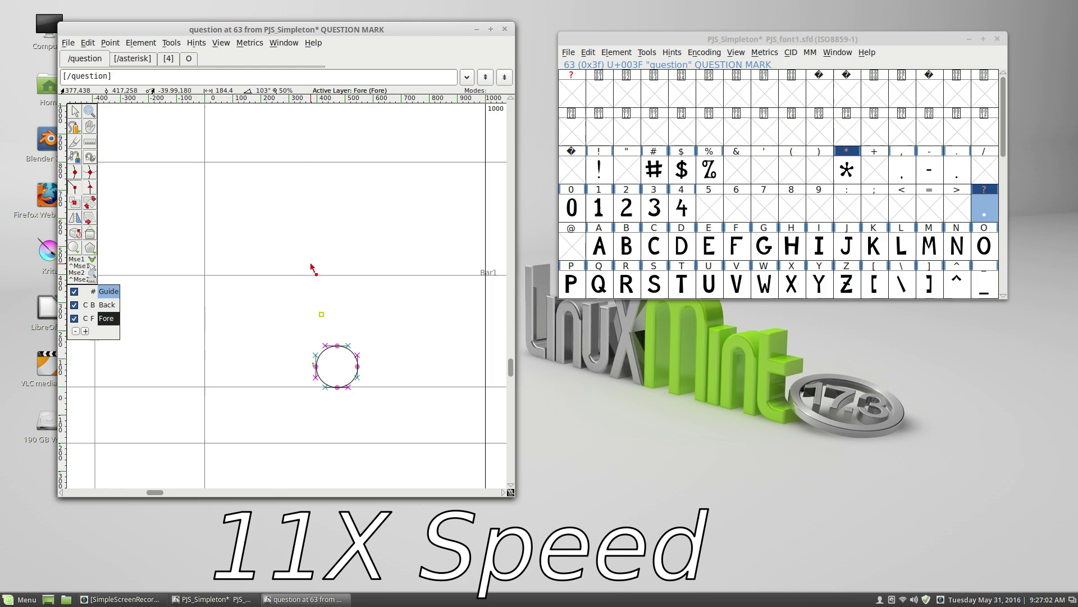
left_click(316, 257)
left_click(354, 259)
left_click(396, 212)
left_click(74, 171)
left_click(348, 177)
left_click(328, 183)
Step: Continue the hook outline over the top, adding its outer curve and the stem's bottom
left_click(75, 187)
left_click(304, 196)
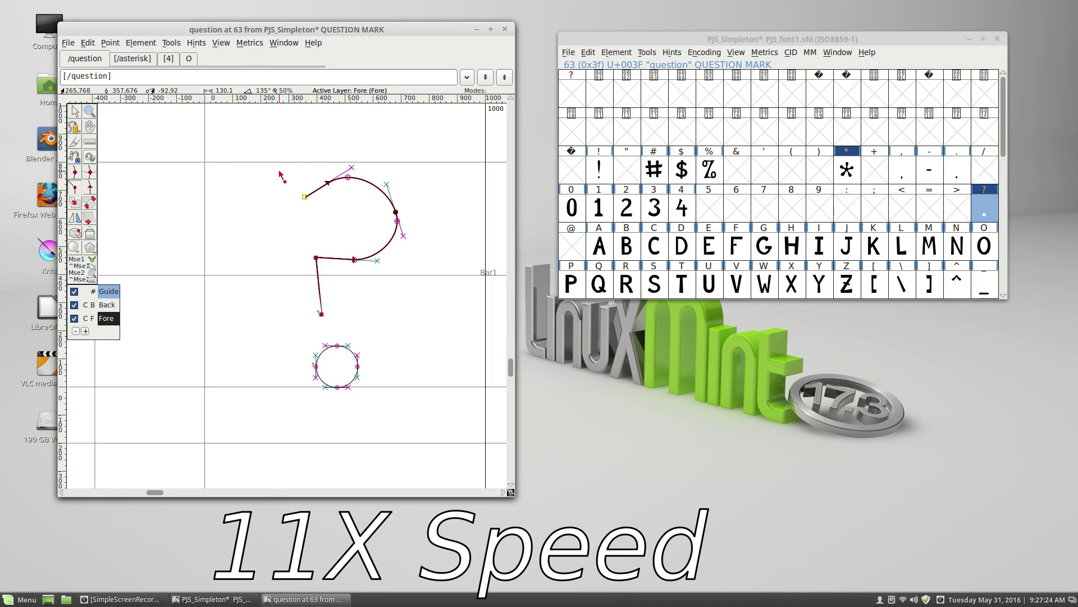
left_click(279, 170)
left_click(309, 155)
left_click(427, 212)
left_click(74, 187)
left_click(351, 287)
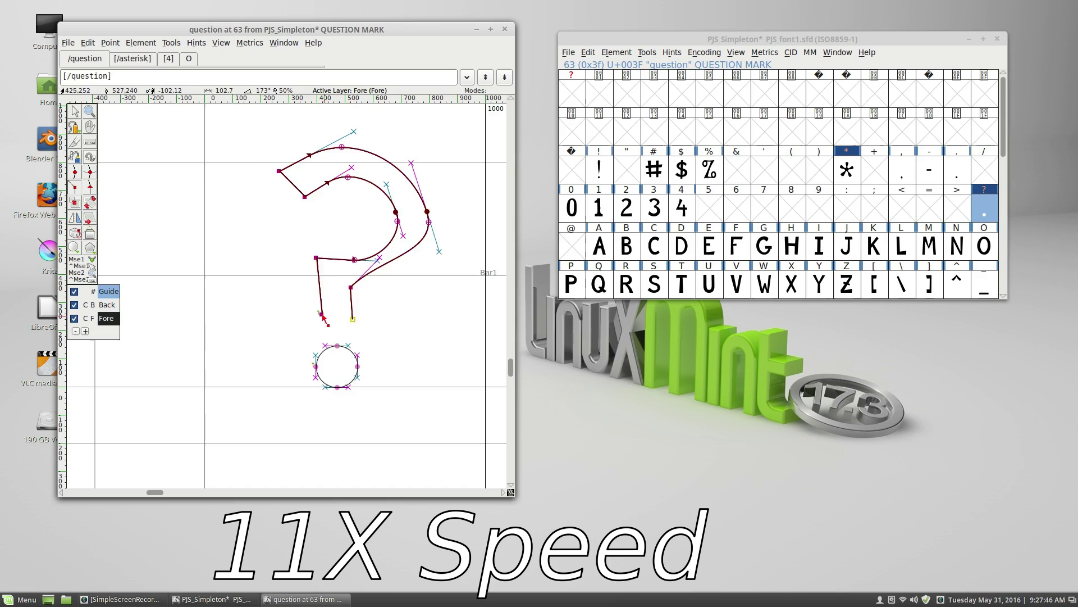
Step: Close the question mark outline and reshape the hook's outer curve, corners and stem points
left_click(356, 327)
left_click_drag(379, 258, 397, 291)
left_click_drag(411, 163, 423, 162)
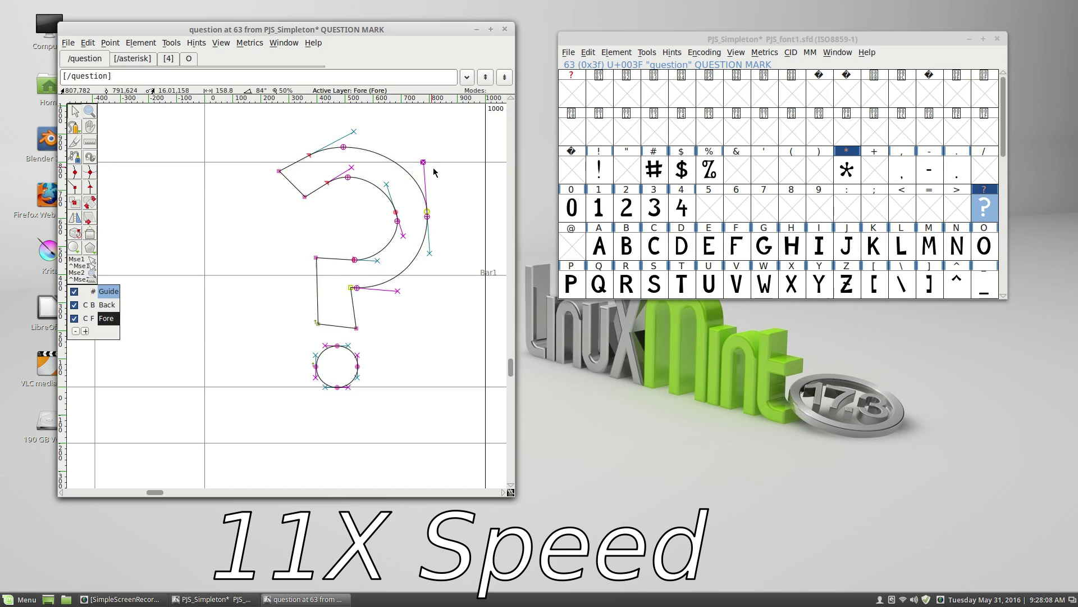
left_click_drag(375, 260, 380, 267)
left_click_drag(348, 177, 335, 195)
left_click_drag(279, 170, 281, 190)
left_click_drag(304, 196, 308, 221)
left_click_drag(281, 190, 282, 198)
left_click_drag(426, 215, 427, 223)
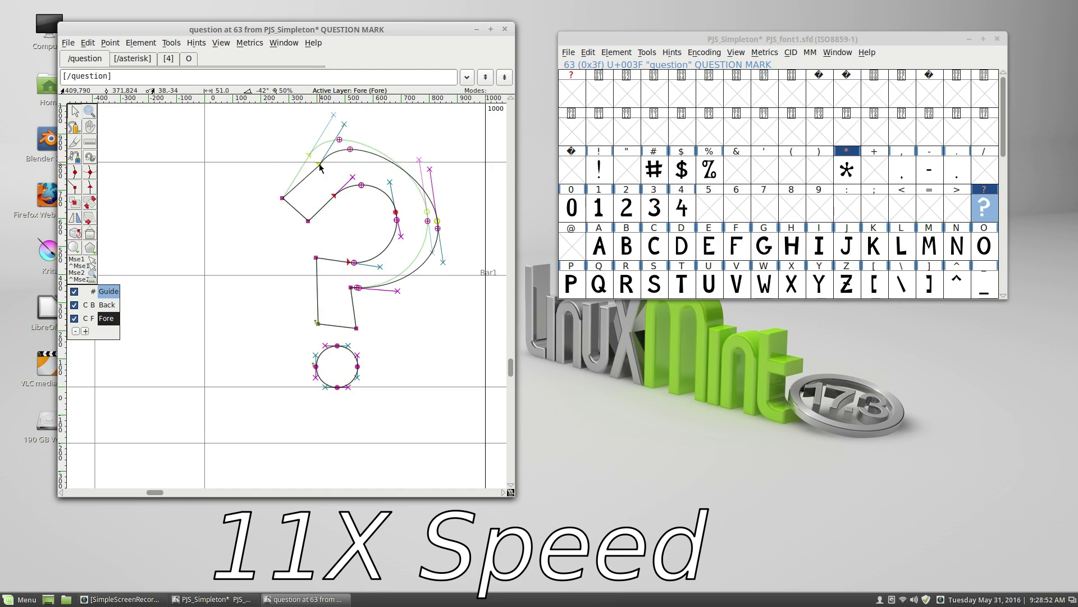
left_click_drag(309, 154, 299, 181)
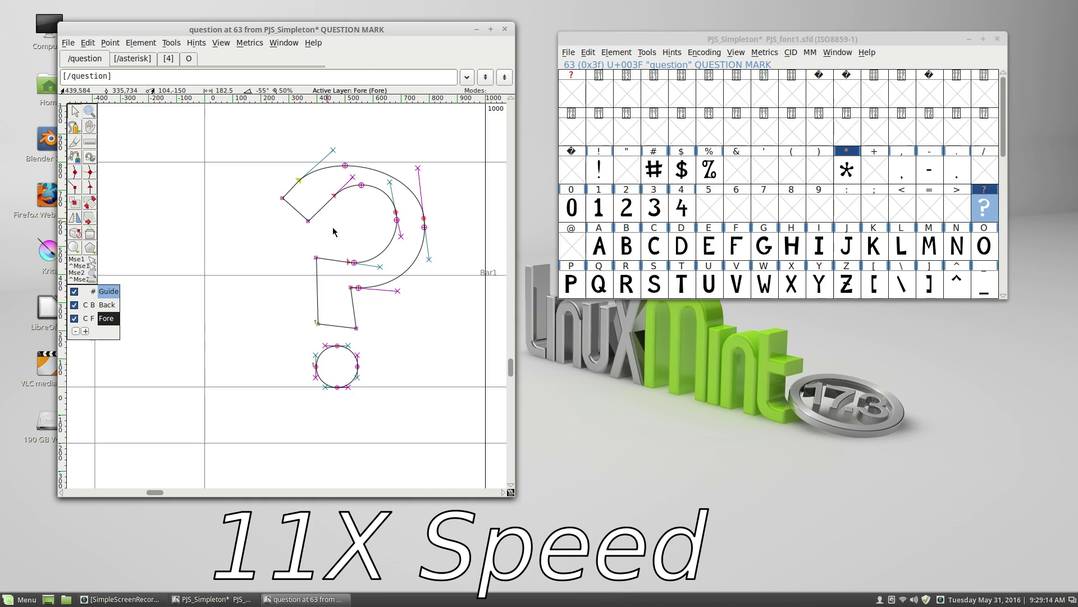
left_click_drag(306, 252, 319, 281)
left_click_drag(396, 219, 396, 231)
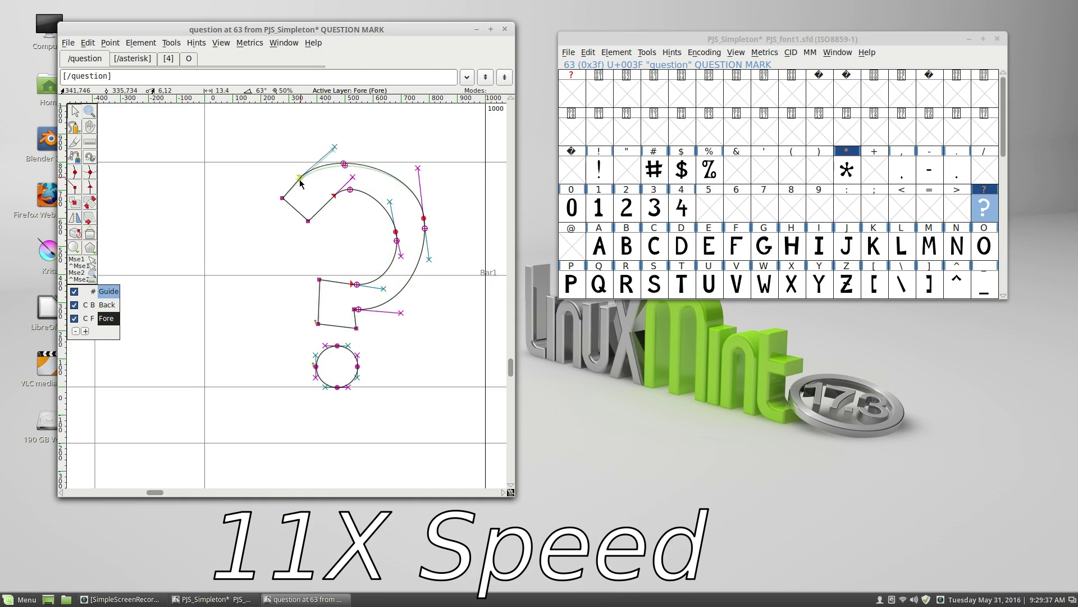
left_click_drag(361, 185, 274, 199)
Step: Fine-tune the hook's inner corner, inner top and inner right points and the top curve handles
left_click(305, 226)
left_click_drag(334, 144, 327, 144)
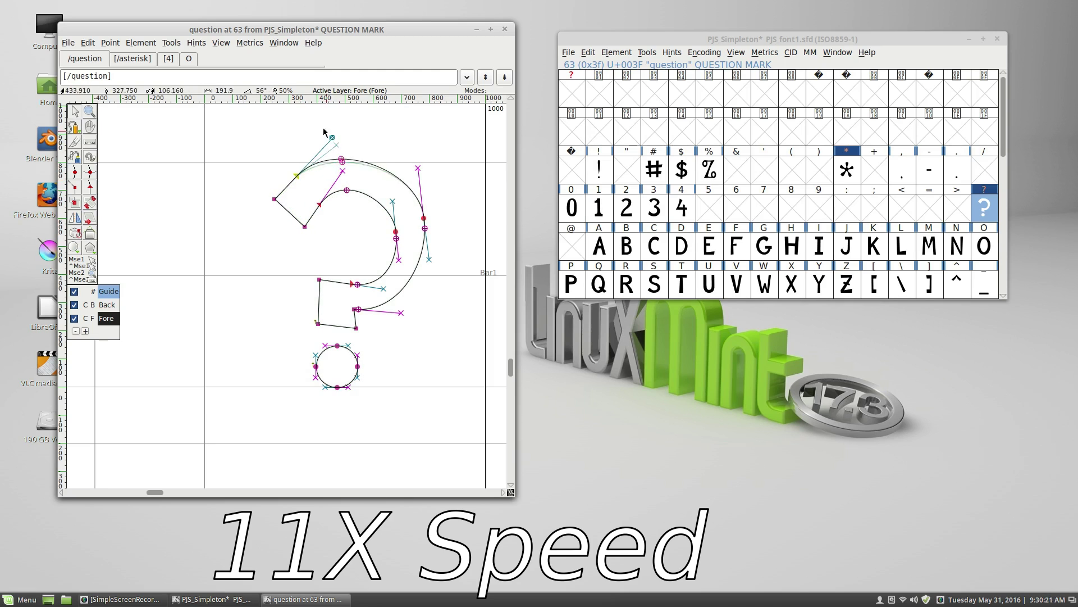
left_click_drag(418, 167, 417, 159)
left_click(395, 231)
left_click_drag(304, 227, 302, 233)
left_click_drag(347, 189, 343, 196)
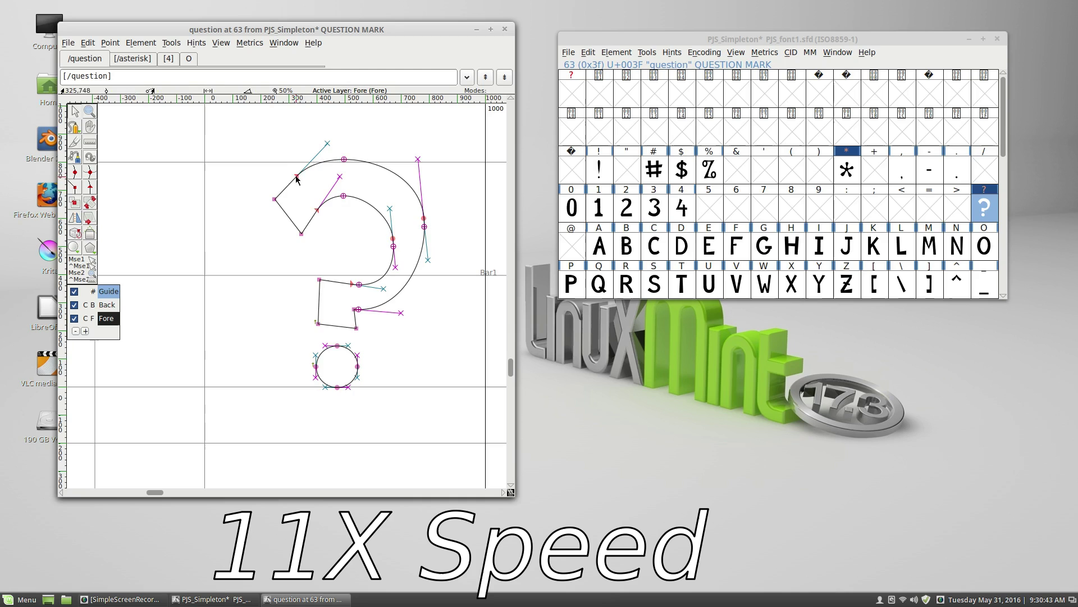
left_click_drag(395, 231, 393, 246)
left_click(424, 221)
left_click(248, 214)
Step: Shrink and lower the dot circle, and nudge the four stem points upward
left_click_drag(401, 313, 368, 311)
left_click(337, 346)
left_click_drag(358, 387, 352, 386)
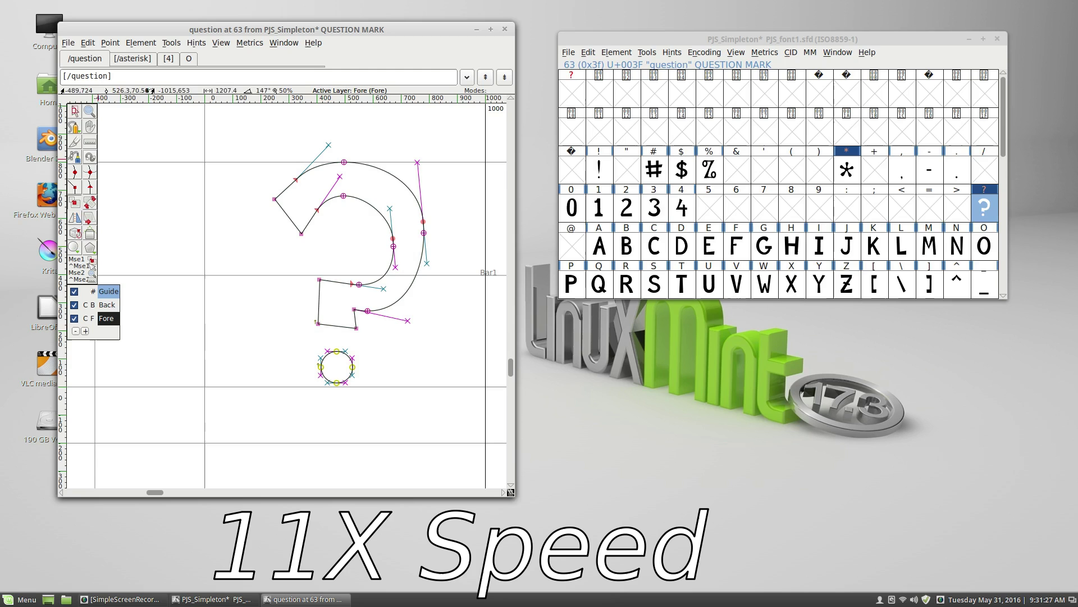
left_click_drag(301, 267, 356, 339)
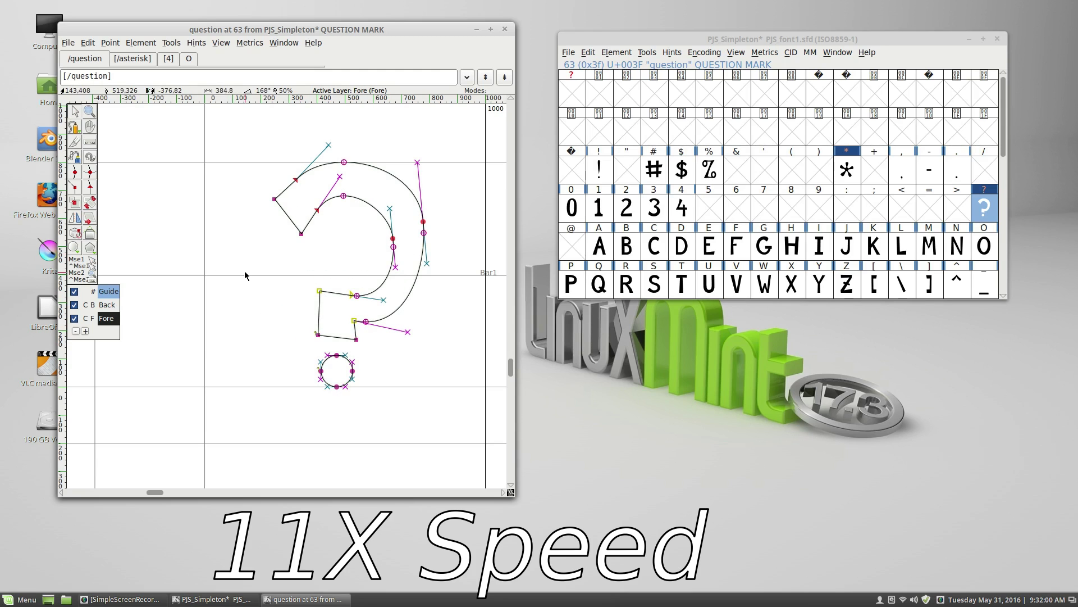
key("Up")
Step: Adjust the outer curve's top-right handle and settle the stem's bottom points
left_click(426, 224)
left_click_drag(417, 163, 415, 167)
left_click_drag(318, 334, 324, 337)
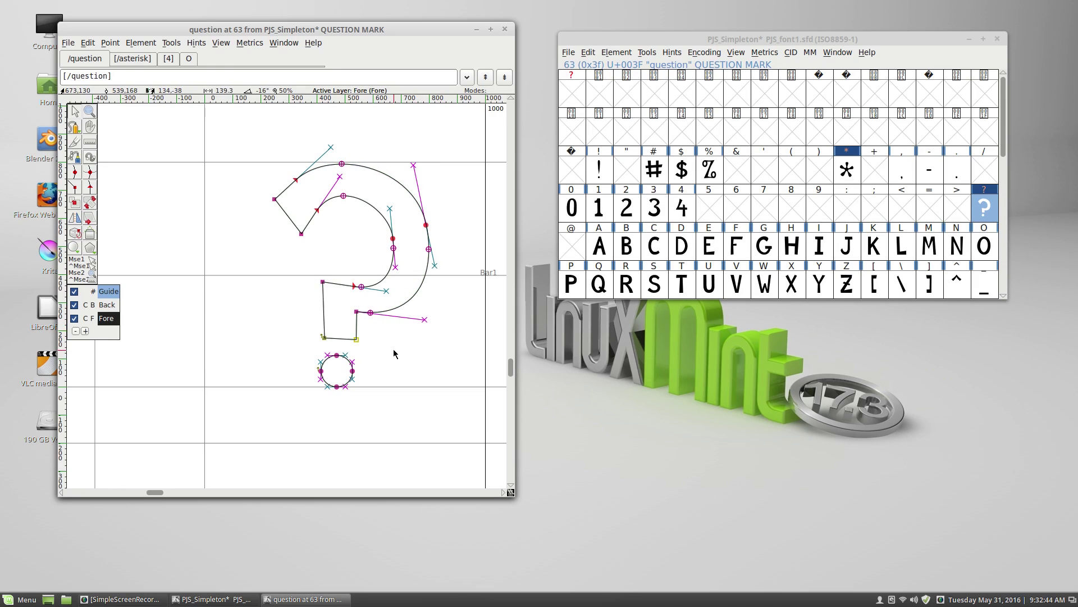
left_click_drag(394, 353, 392, 353)
left_click(321, 274)
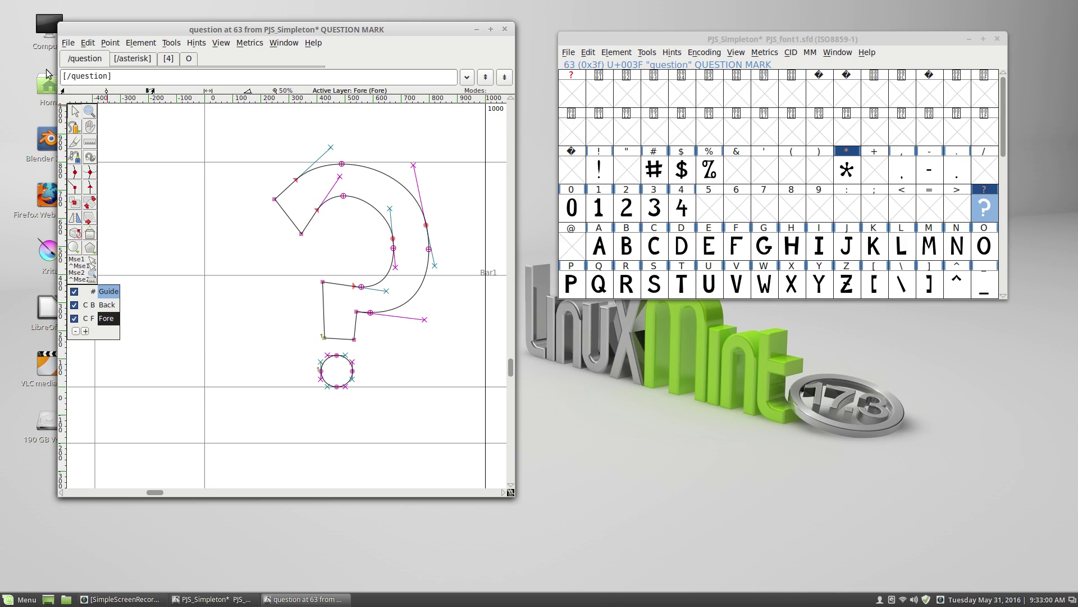
Step: Save the Simpleton font via File > Save and scroll the font view's glyph grid
left_click(71, 44)
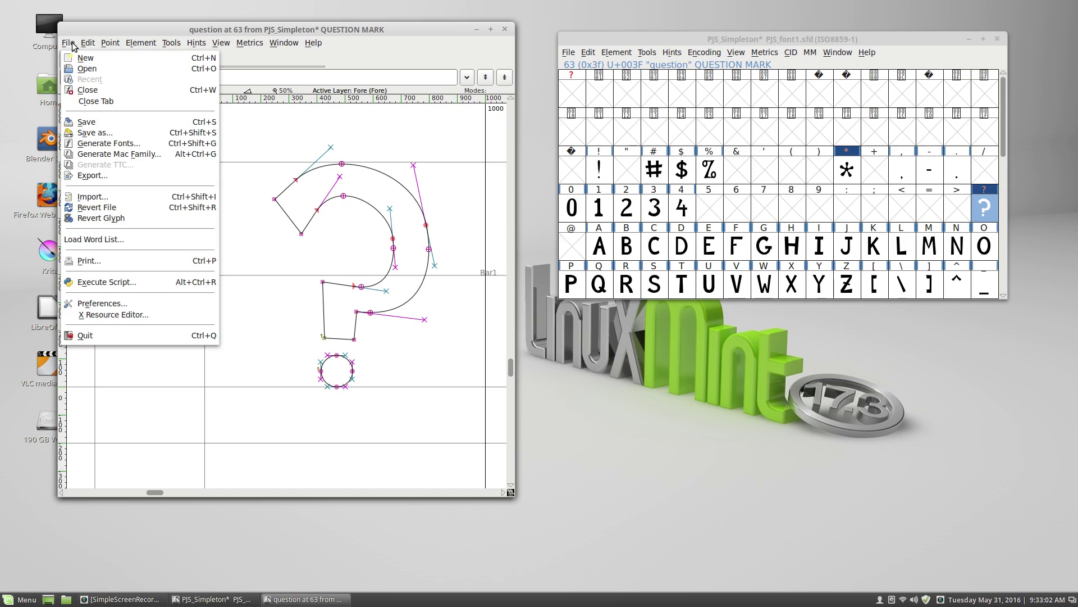
left_click(83, 124)
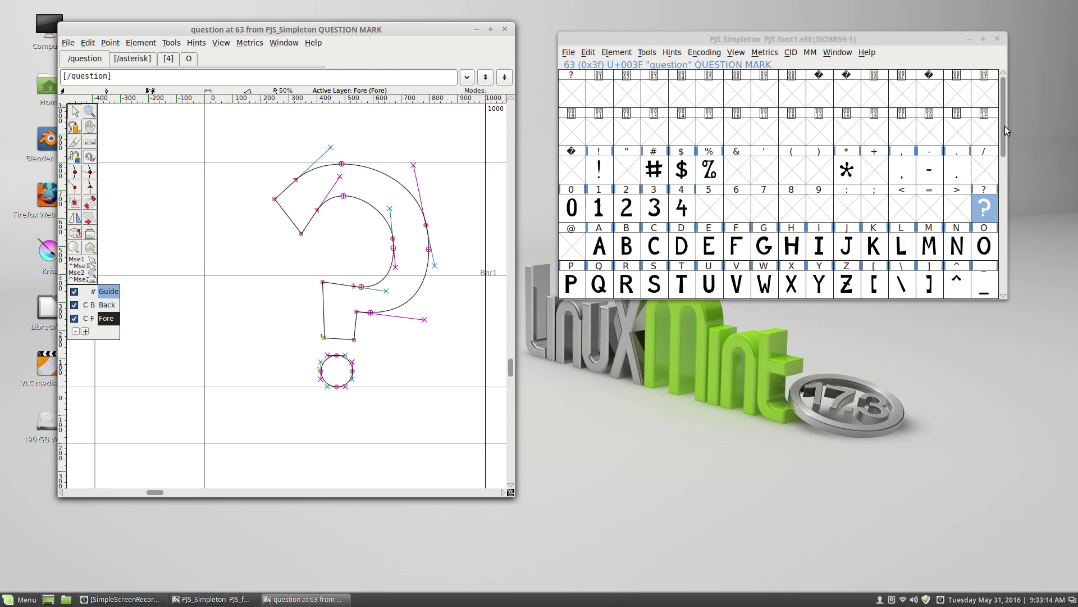
left_click_drag(1003, 118, 1009, 171)
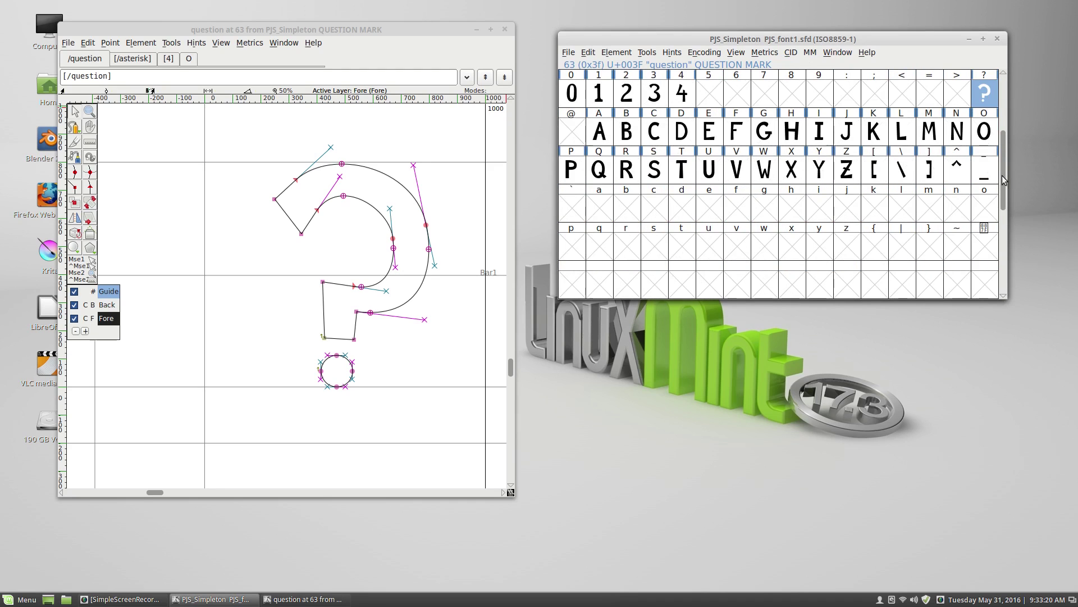
left_click_drag(1005, 251, 1009, 184)
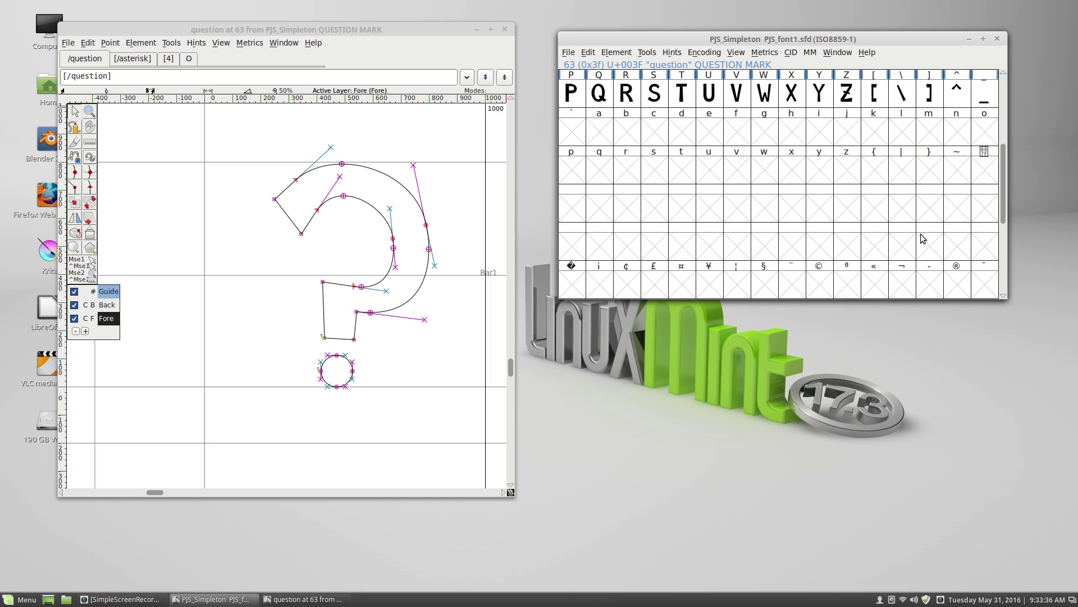
left_click_drag(1003, 193, 1005, 167)
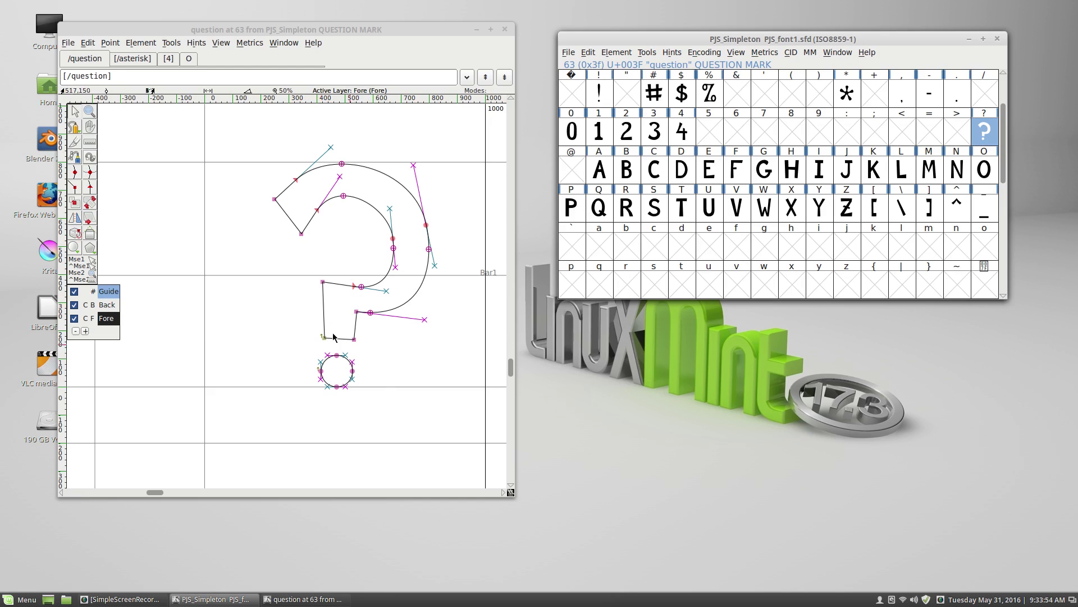
left_click(139, 43)
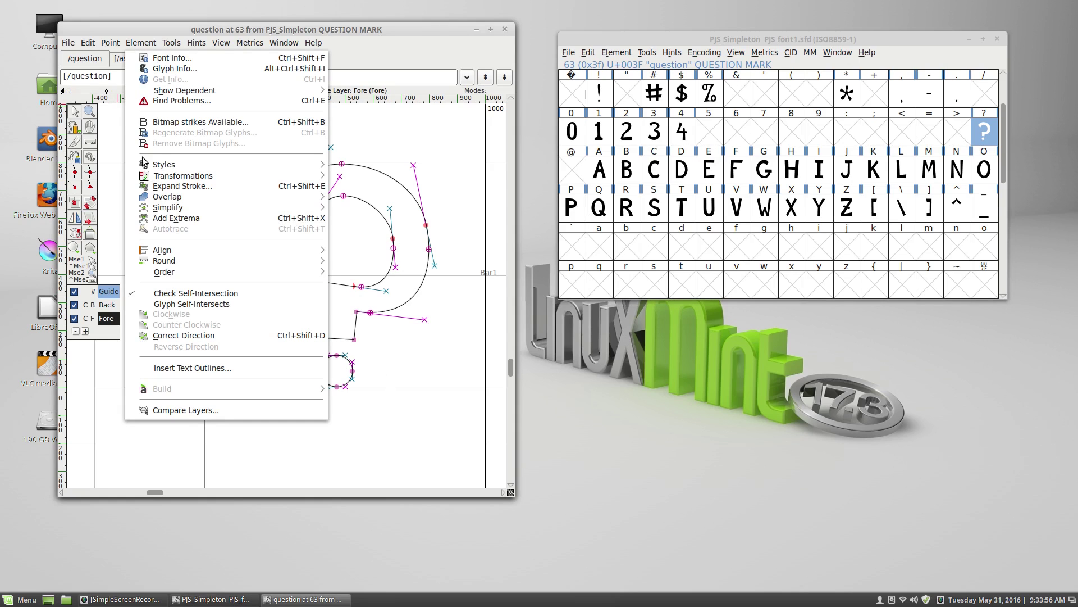
left_click(146, 48)
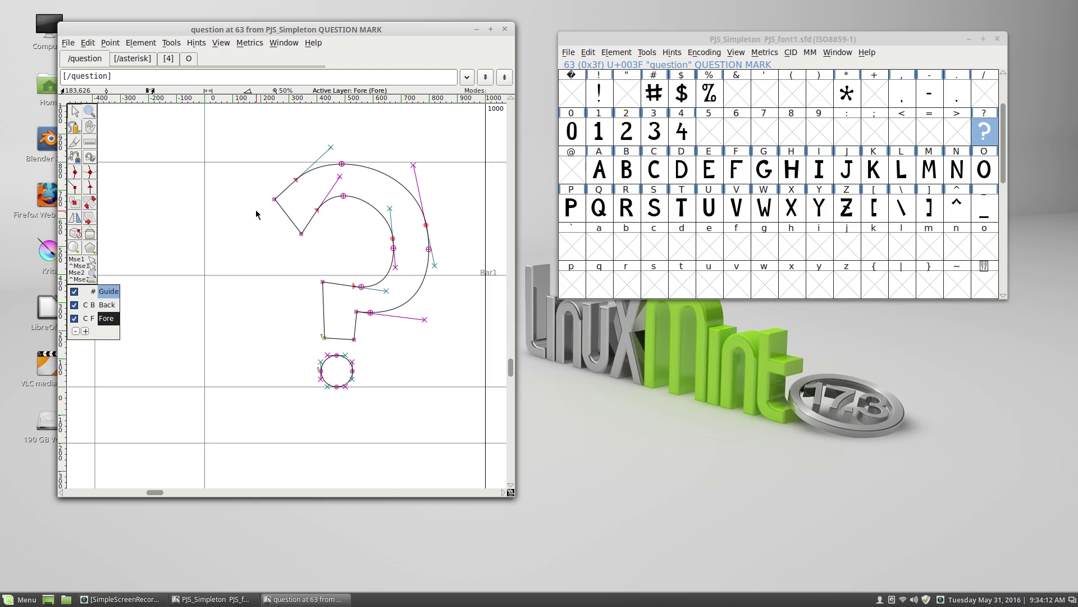
left_click(72, 43)
left_click(82, 124)
left_click(125, 599)
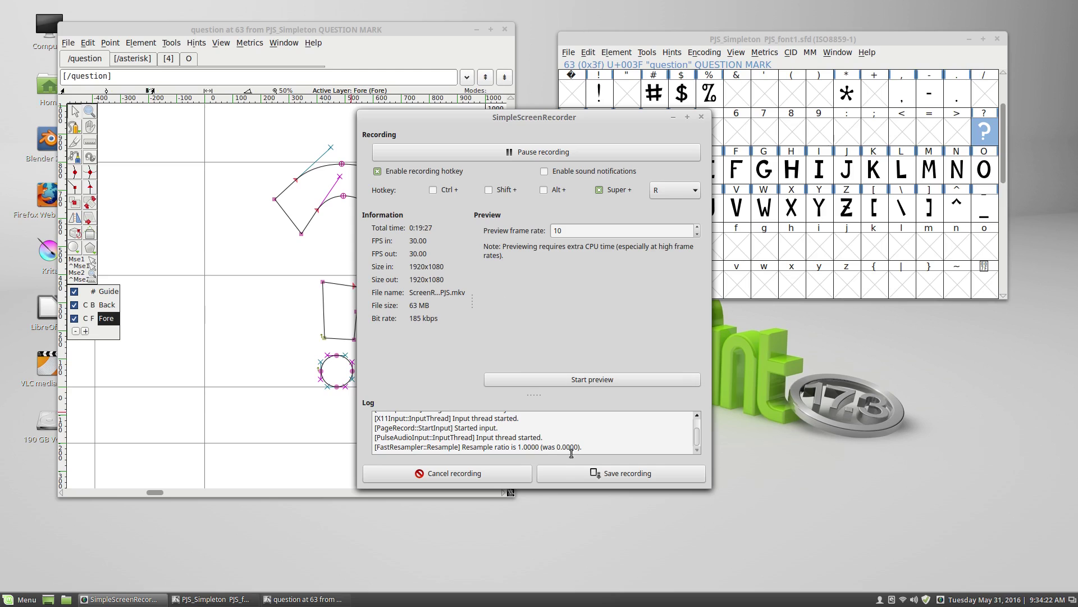
left_click(601, 476)
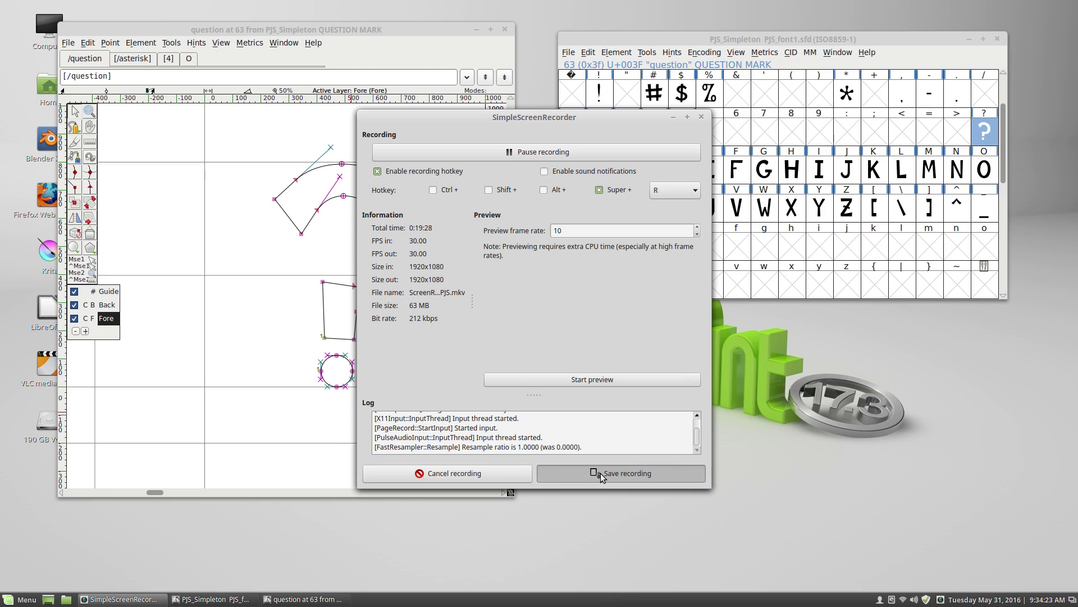